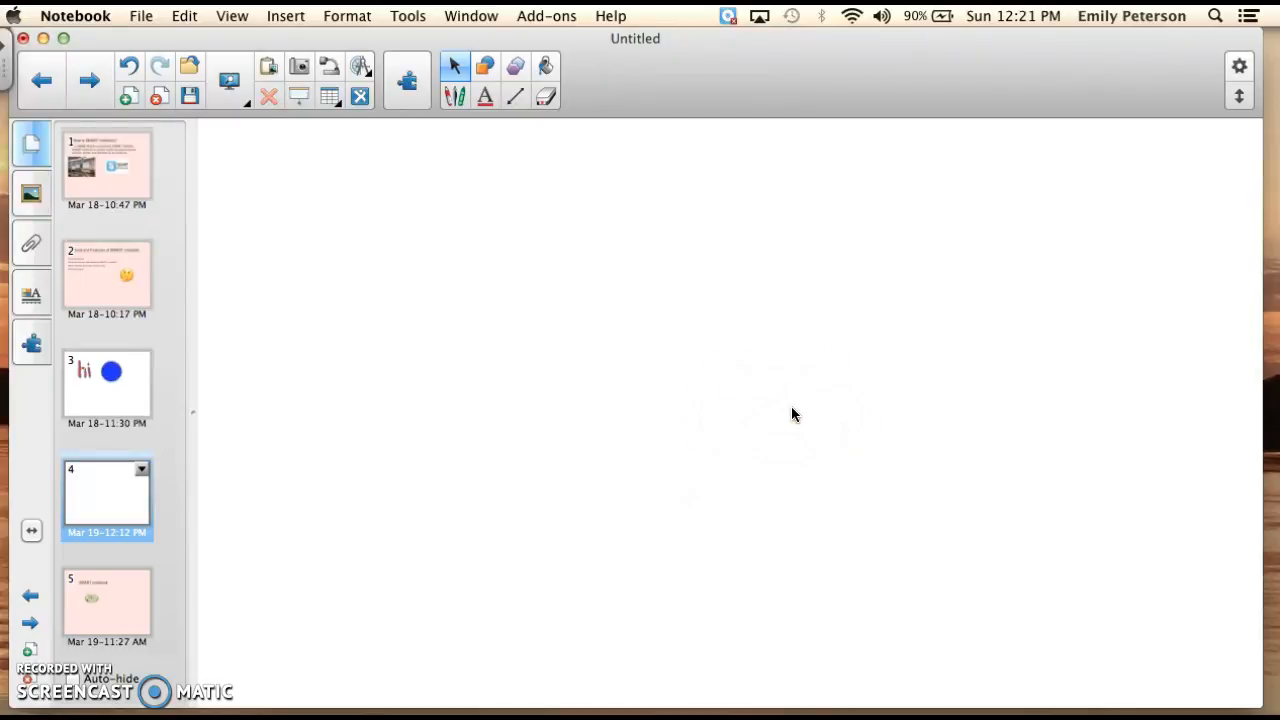
Insert the purple 5 from the Gallery Essentials onto page 4, move it near the page centre, and return to the page thumbnails.
{"action": "left_click", "coordinate": [31, 196]}
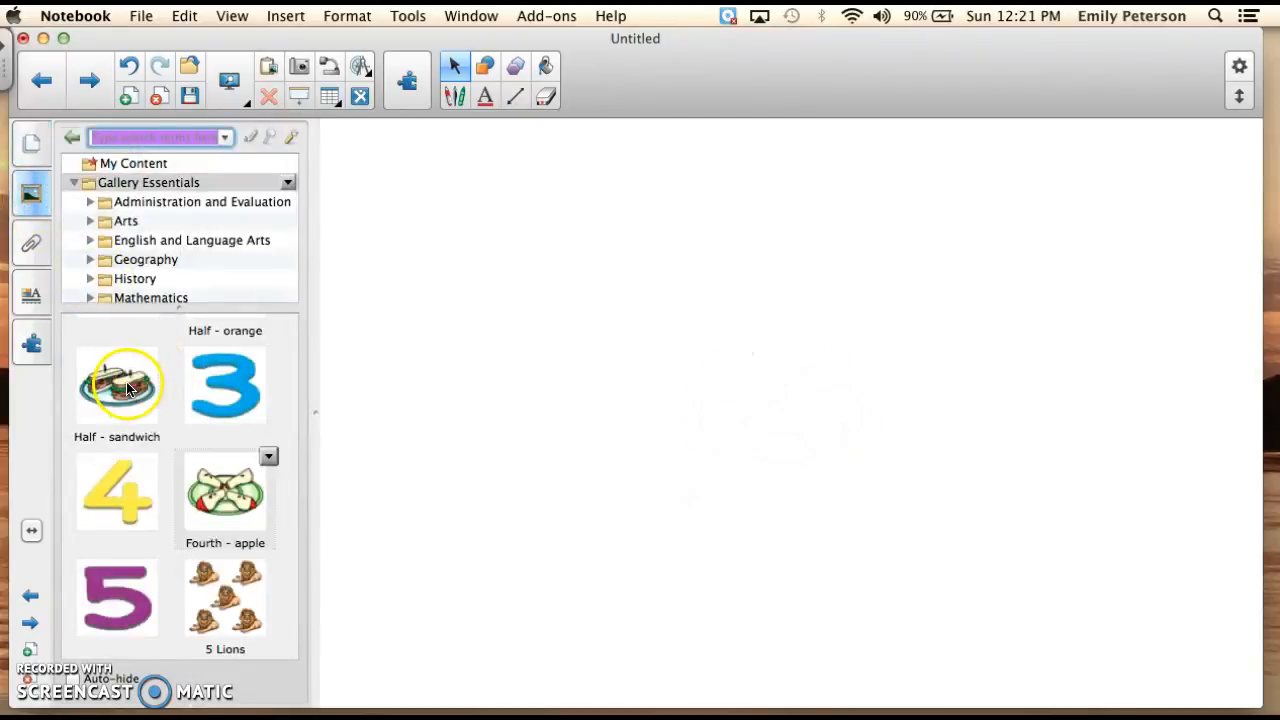
{"action": "double_click", "coordinate": [120, 595]}
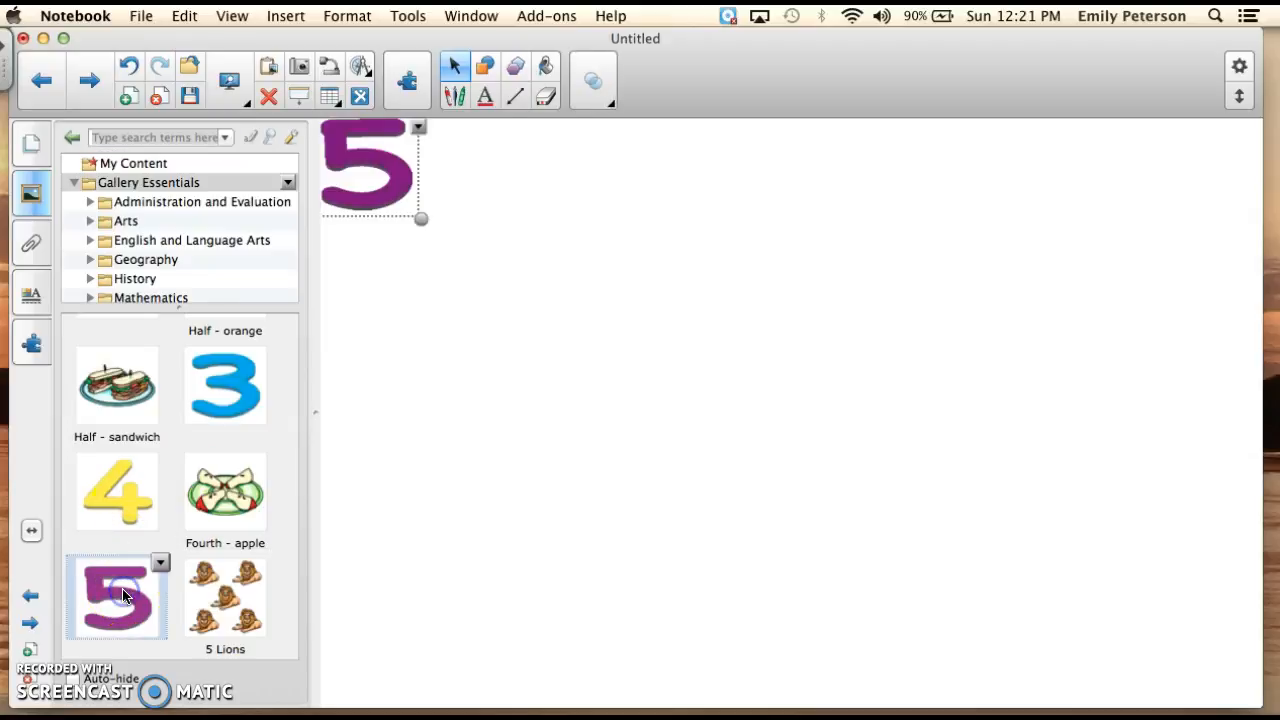
{"action": "left_click_drag", "start_coordinate": [408, 188], "coordinate": [754, 400]}
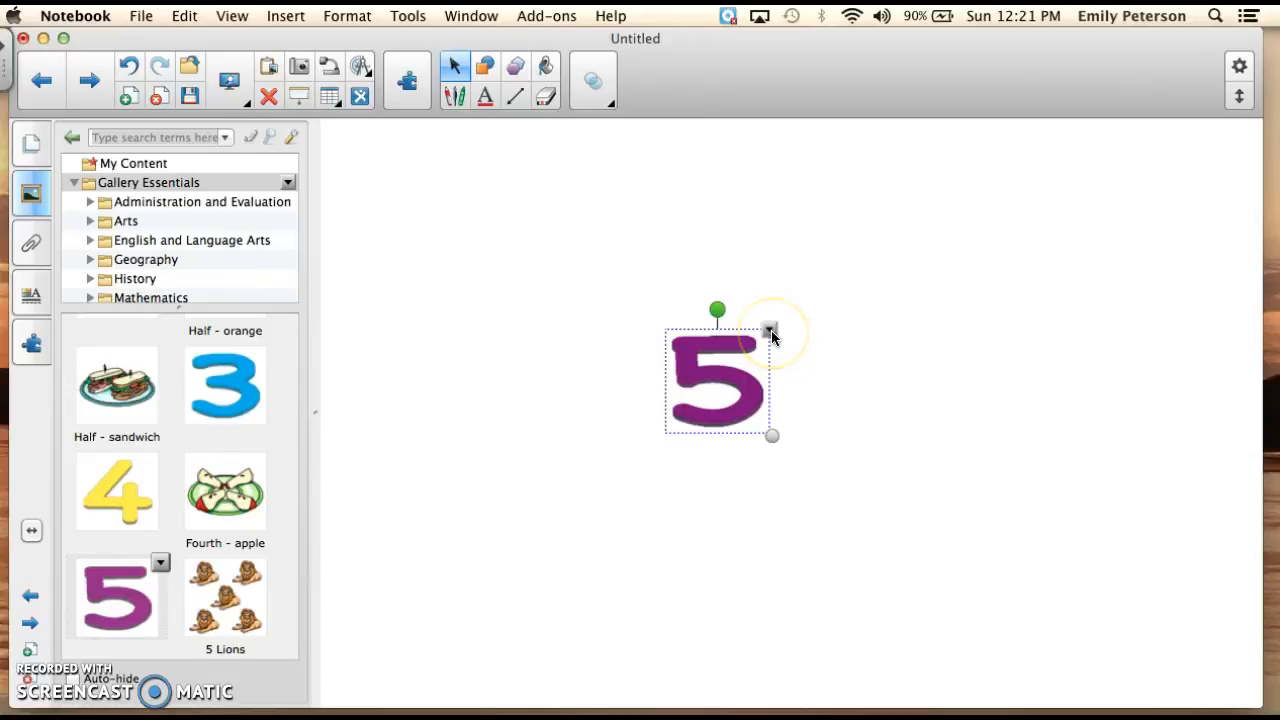
{"action": "left_click", "coordinate": [29, 142]}
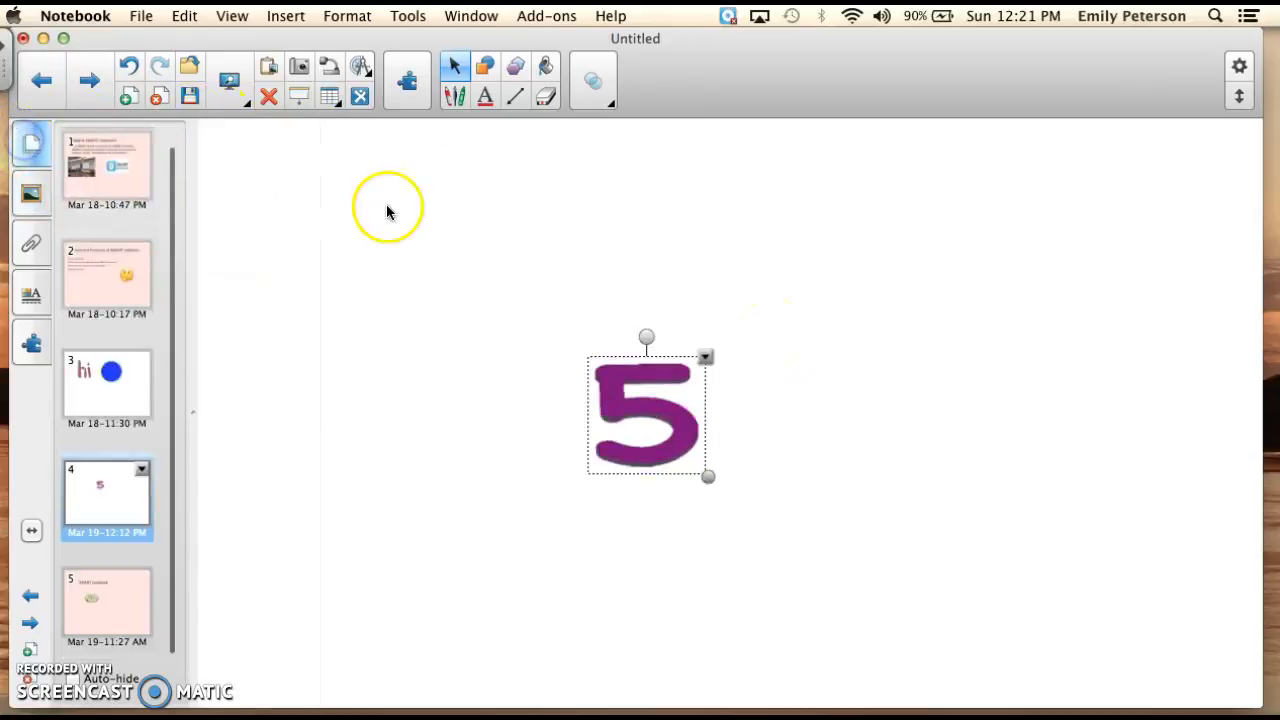
Clone the purple 5, and clone the resulting copy once more.
{"action": "left_click", "coordinate": [705, 358]}
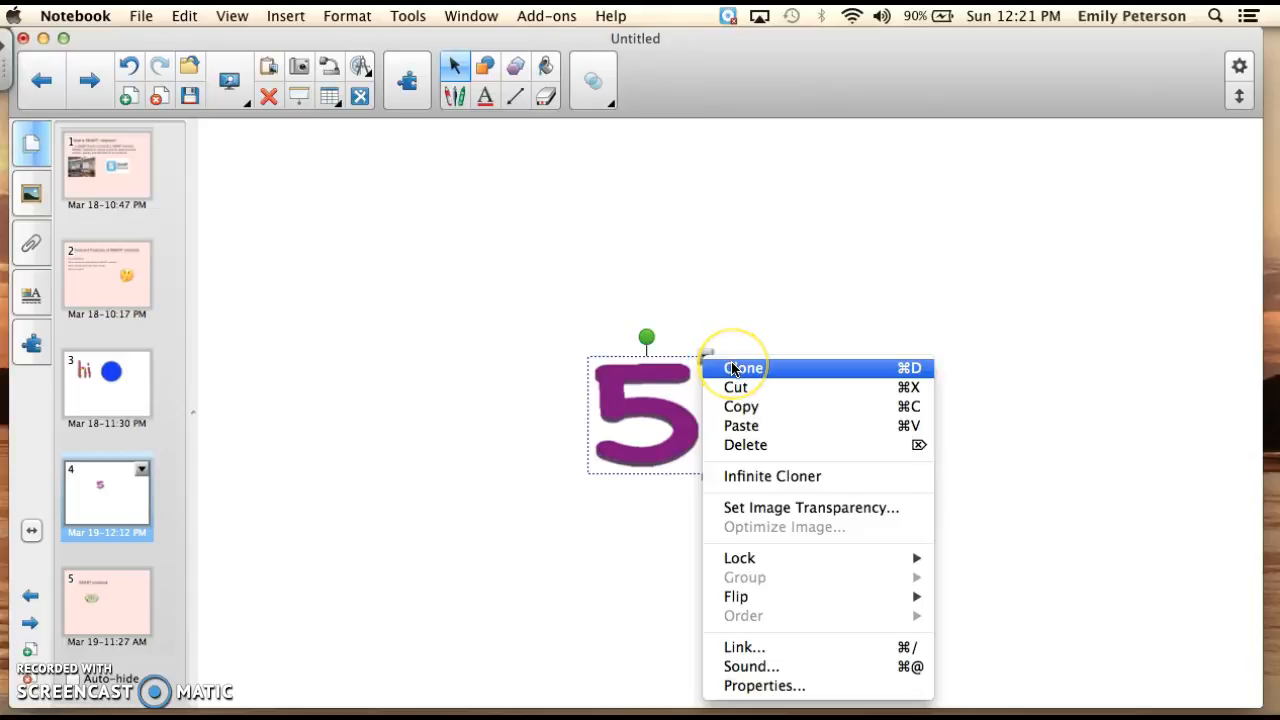
{"action": "left_click", "coordinate": [733, 369]}
{"action": "left_click", "coordinate": [744, 402]}
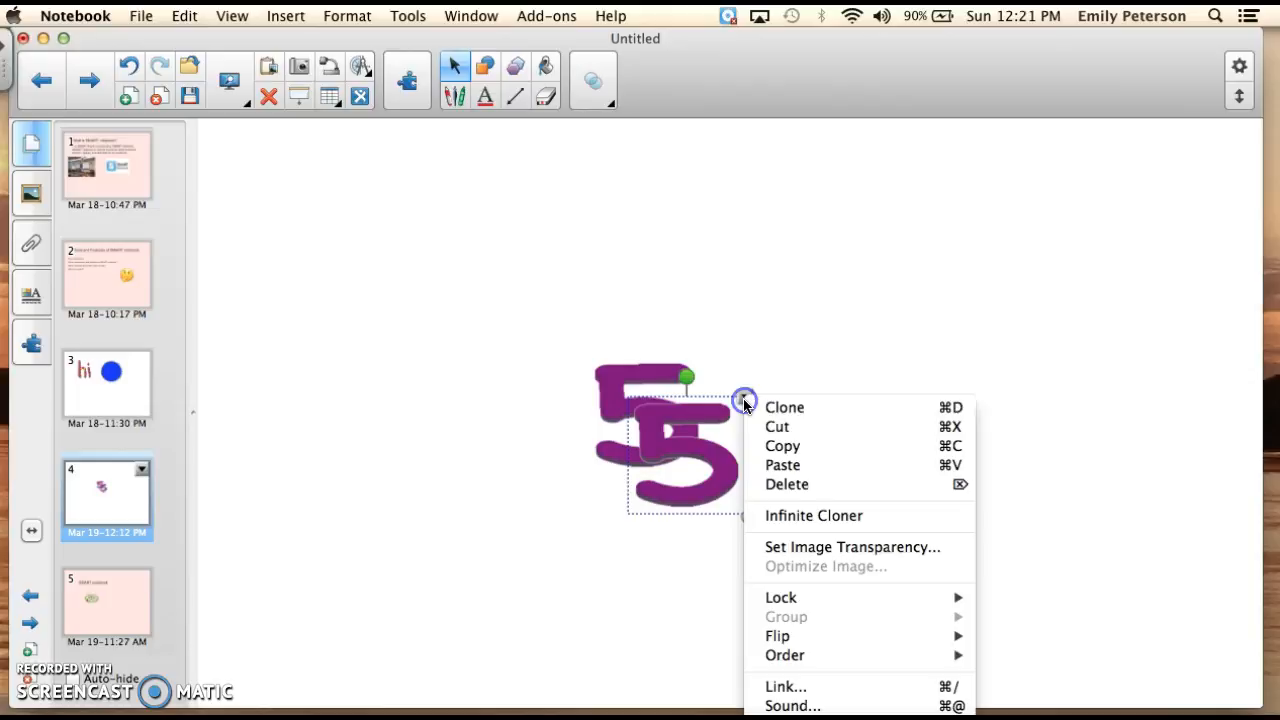
{"action": "left_click", "coordinate": [775, 407]}
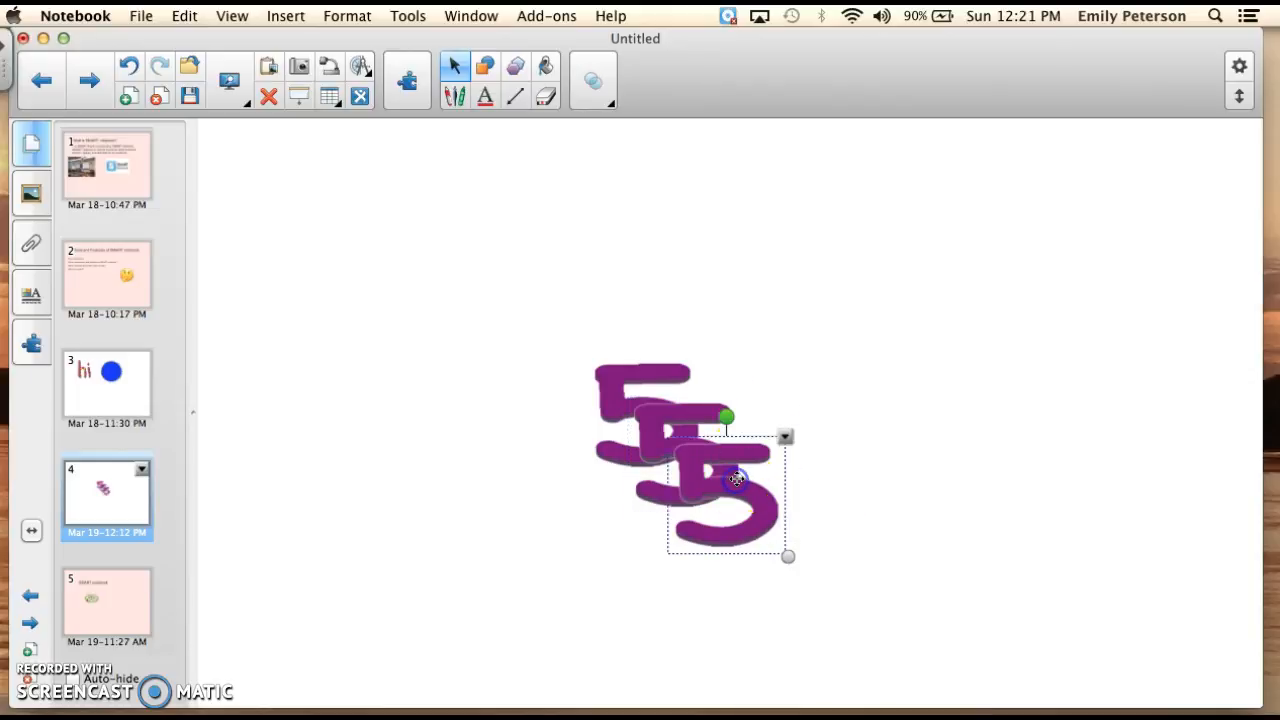
Delete the two cloned 5s, keeping only the original.
{"action": "key", "text": "Delete"}
{"action": "left_click", "coordinate": [716, 461]}
{"action": "key", "text": "Delete"}
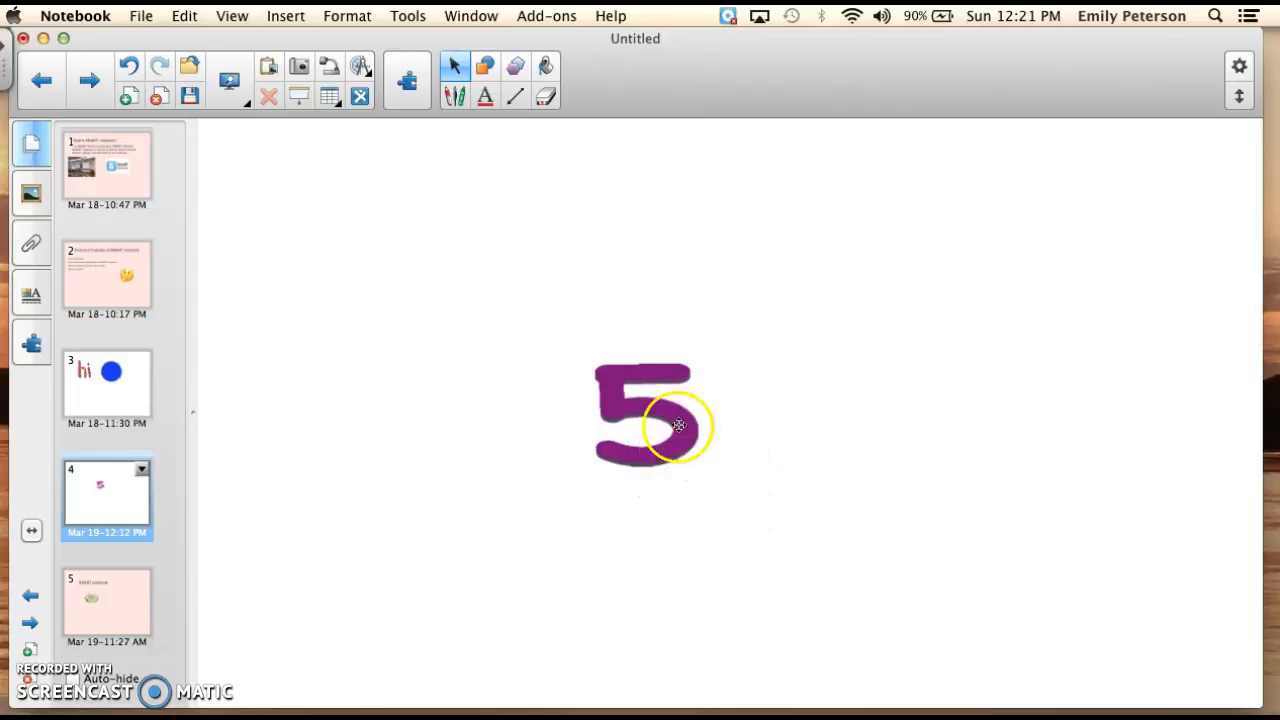
Turn on Infinite Cloner for the purple 5 and select it.
{"action": "left_click", "coordinate": [645, 412]}
{"action": "left_click", "coordinate": [707, 358]}
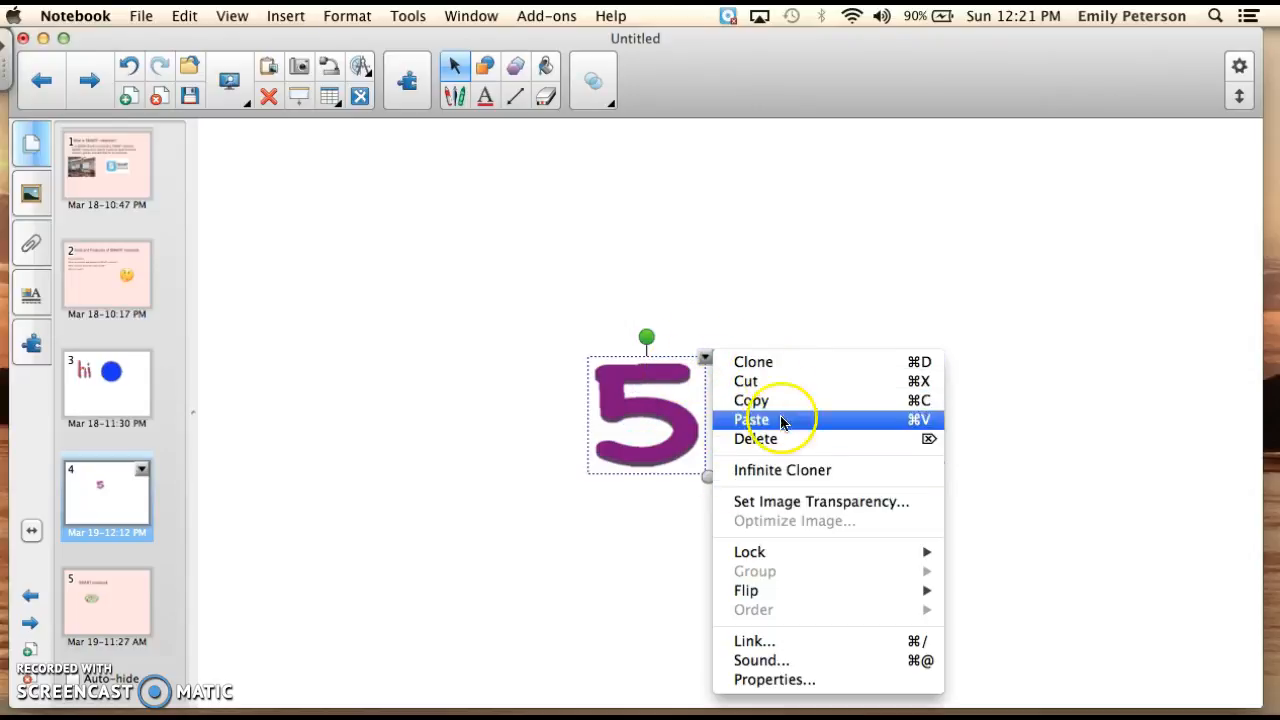
{"action": "left_click", "coordinate": [754, 471]}
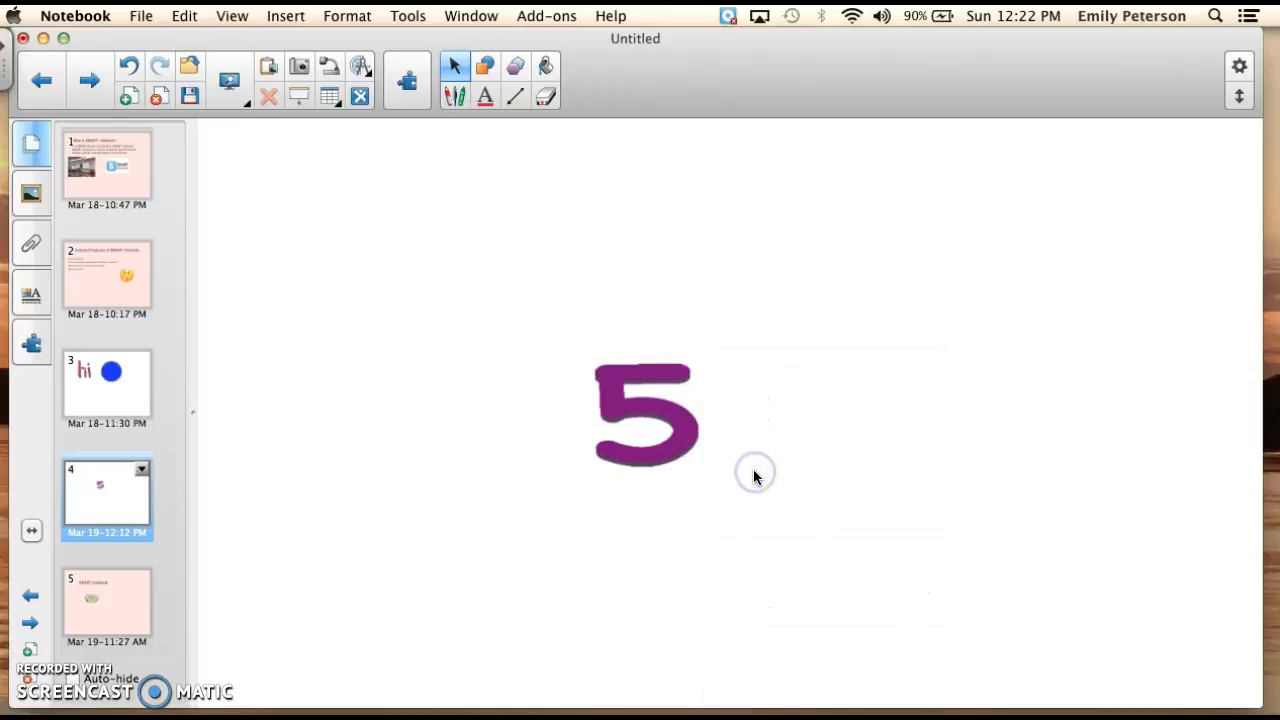
{"action": "left_click", "coordinate": [662, 433]}
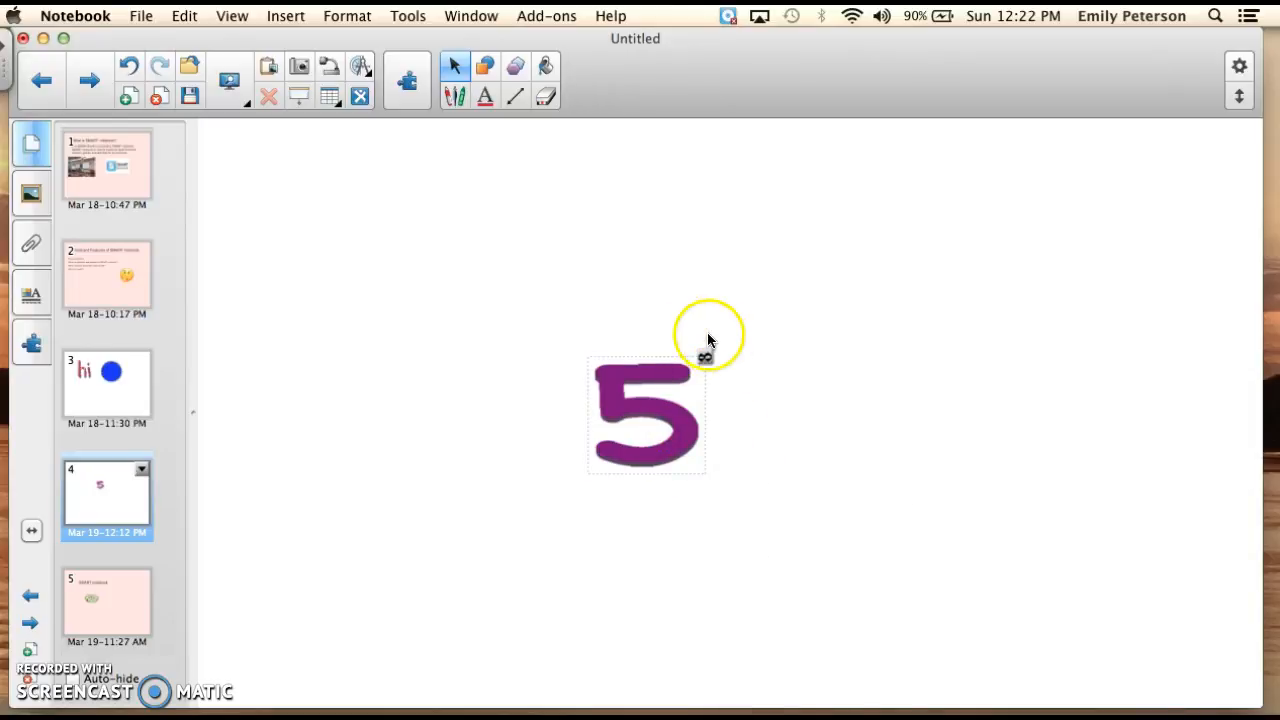
Pull four copies out of the infinitely cloned 5, placing three in a row above it and one beside it.
{"action": "left_click_drag", "start_coordinate": [645, 396], "coordinate": [470, 246]}
{"action": "left_click", "coordinate": [623, 377]}
{"action": "left_click_drag", "start_coordinate": [627, 393], "coordinate": [634, 238]}
{"action": "left_click", "coordinate": [640, 385]}
{"action": "left_click_drag", "start_coordinate": [628, 388], "coordinate": [776, 252]}
{"action": "left_click", "coordinate": [632, 390]}
{"action": "left_click_drag", "start_coordinate": [632, 390], "coordinate": [806, 432]}
{"action": "left_click", "coordinate": [665, 432]}
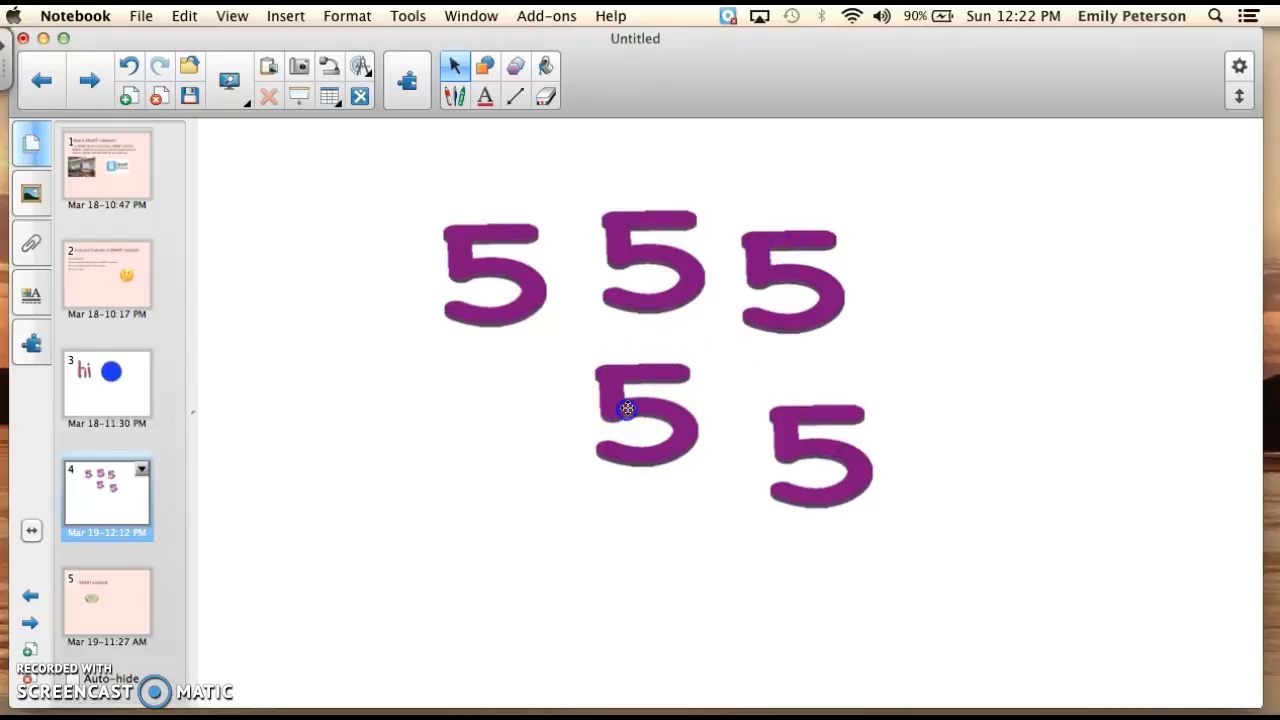
Delete the four copies of the 5 around the original.
{"action": "left_click_drag", "start_coordinate": [627, 408], "coordinate": [484, 284]}
{"action": "left_click", "coordinate": [407, 460]}
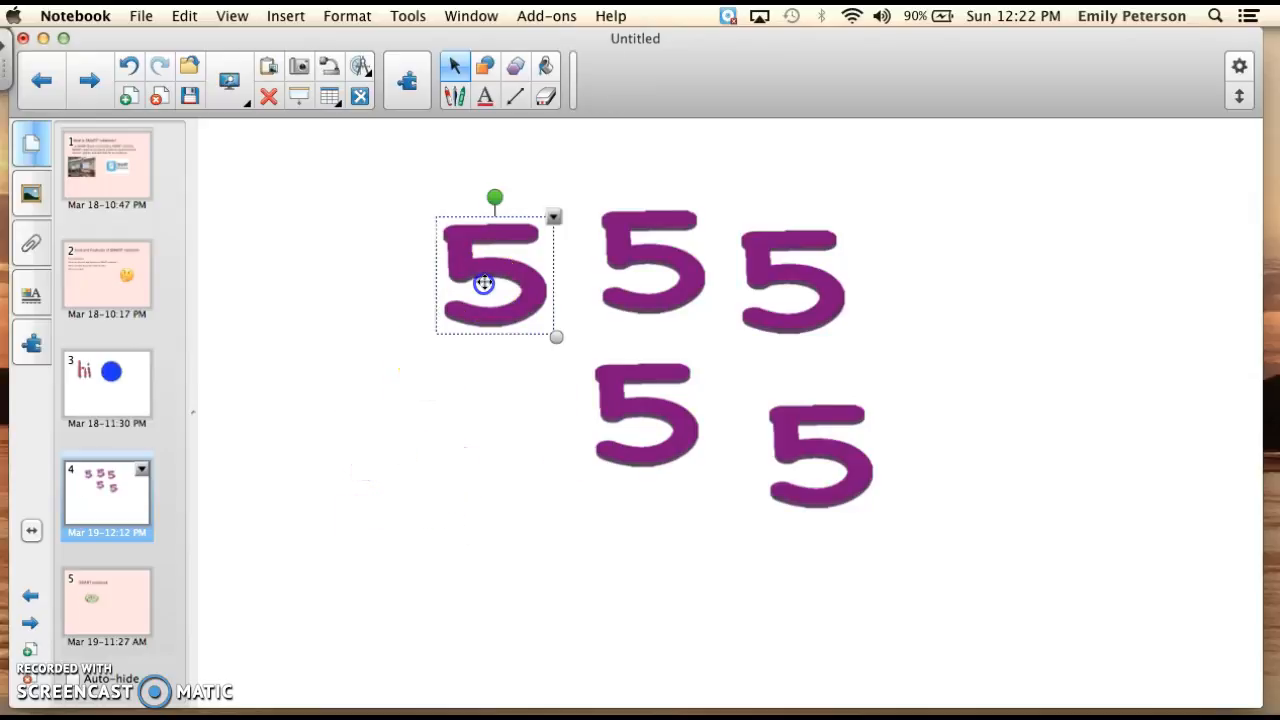
{"action": "key", "text": "Delete"}
{"action": "left_click_drag", "start_coordinate": [634, 240], "coordinate": [638, 237]}
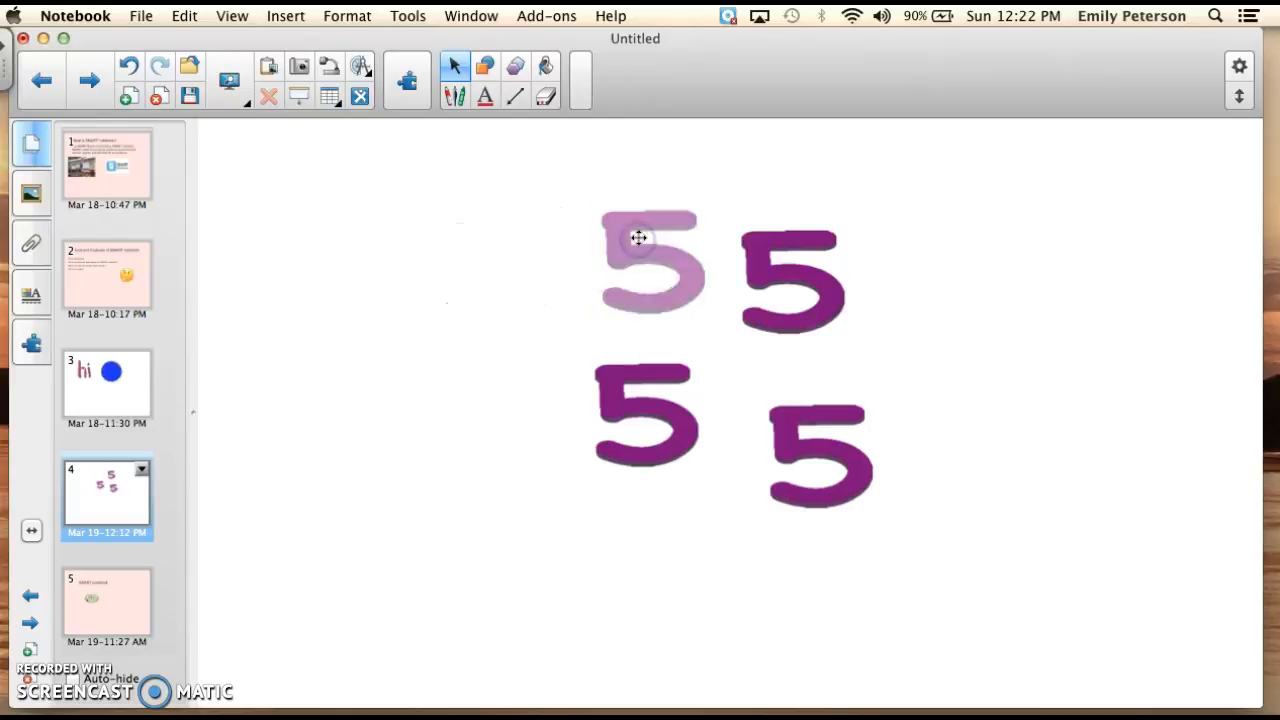
{"action": "left_click", "coordinate": [751, 259]}
{"action": "key", "text": "Delete"}
{"action": "left_click", "coordinate": [833, 428]}
{"action": "key", "text": "Delete"}
Turn off Infinite Cloner for the original purple 5.
{"action": "left_click", "coordinate": [678, 378]}
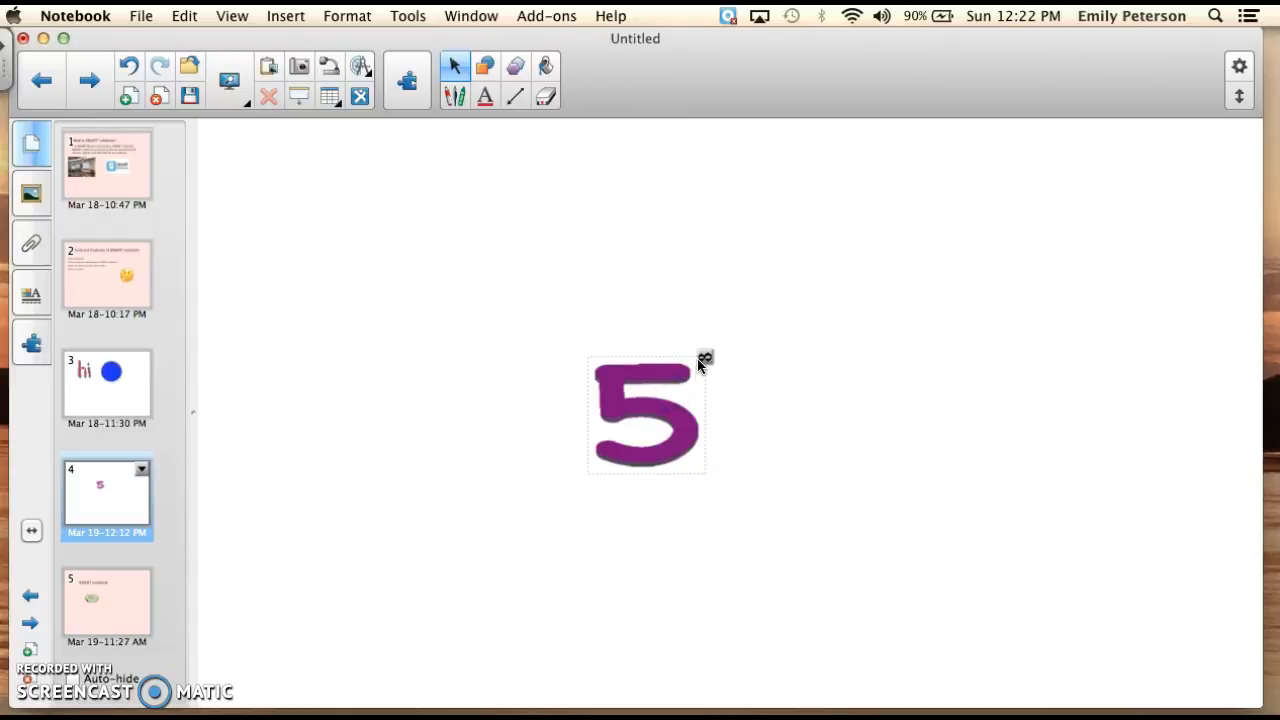
{"action": "left_click", "coordinate": [704, 360]}
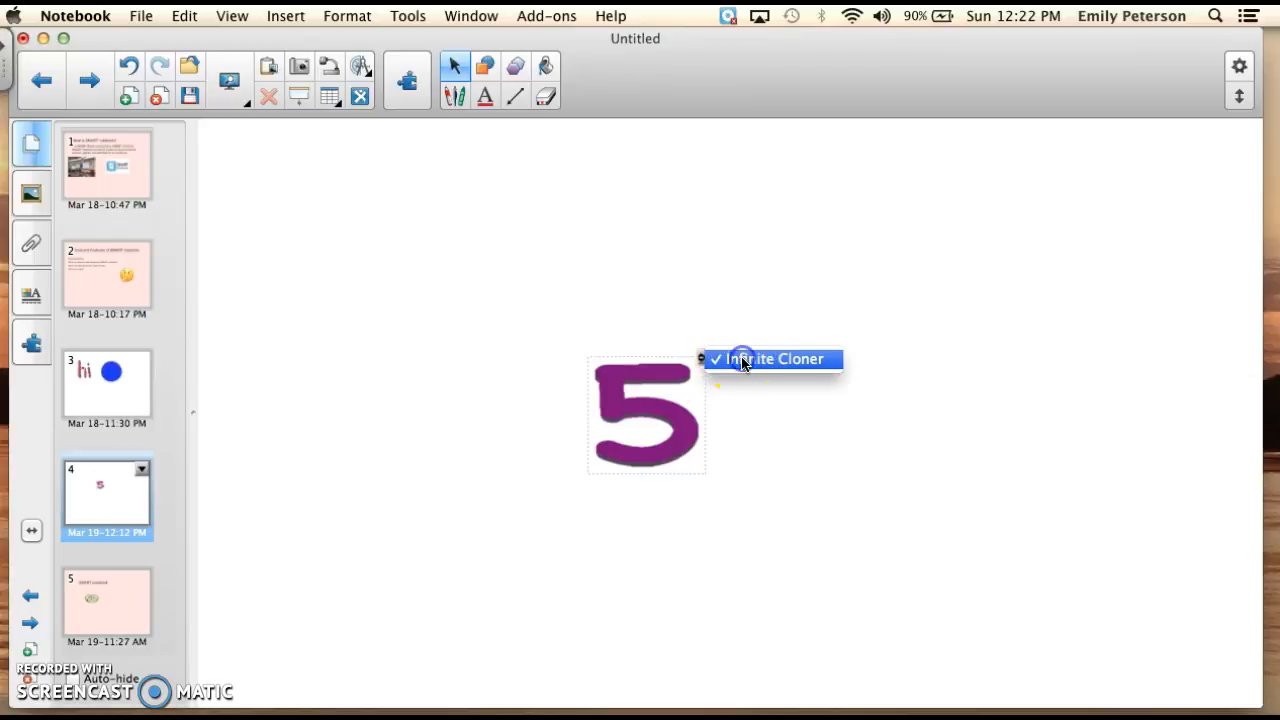
{"action": "left_click", "coordinate": [741, 362]}
Lock the purple 5 with the Lock In Place option.
{"action": "left_click", "coordinate": [704, 360]}
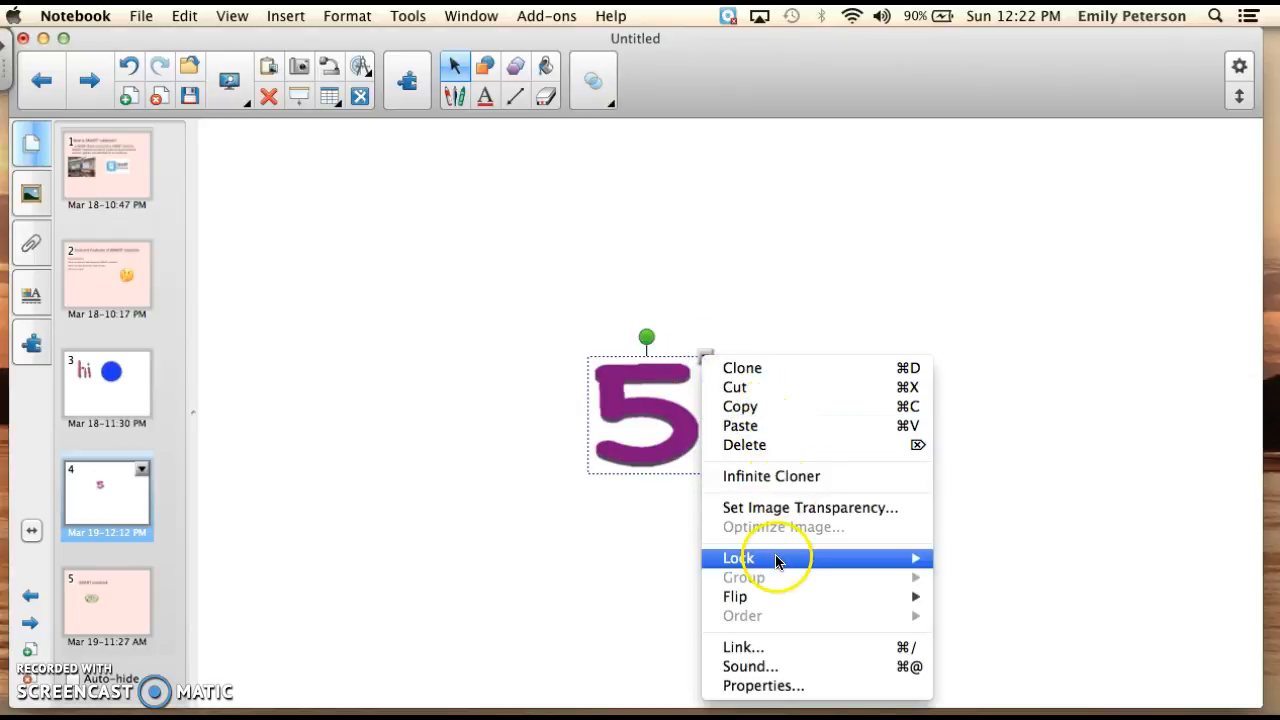
{"action": "mouse_move", "coordinate": [776, 560]}
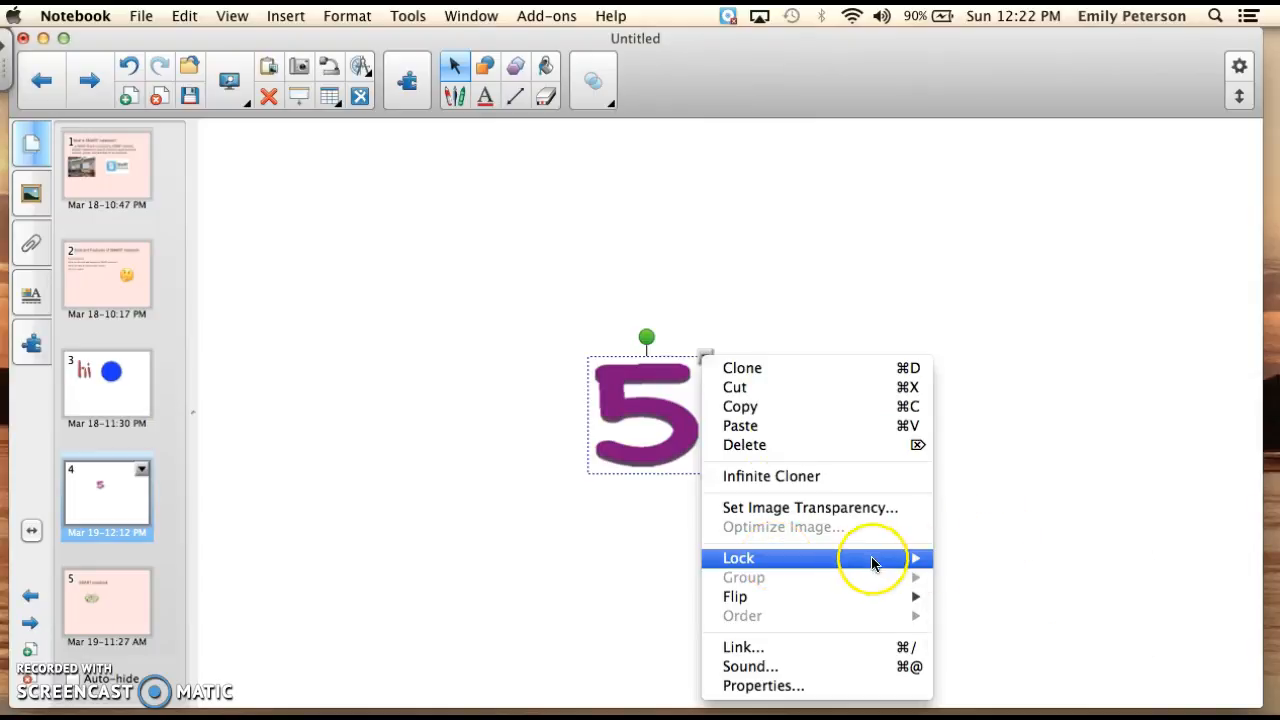
{"action": "mouse_move", "coordinate": [868, 560]}
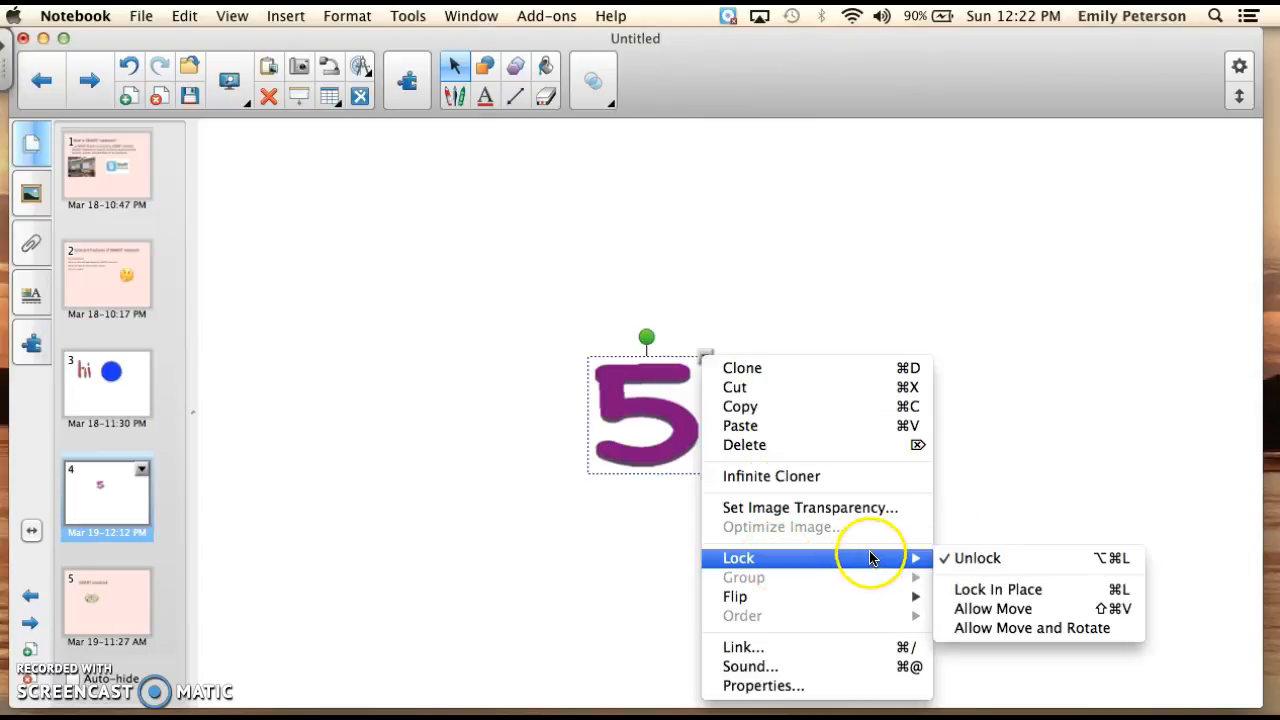
{"action": "left_click", "coordinate": [1005, 591]}
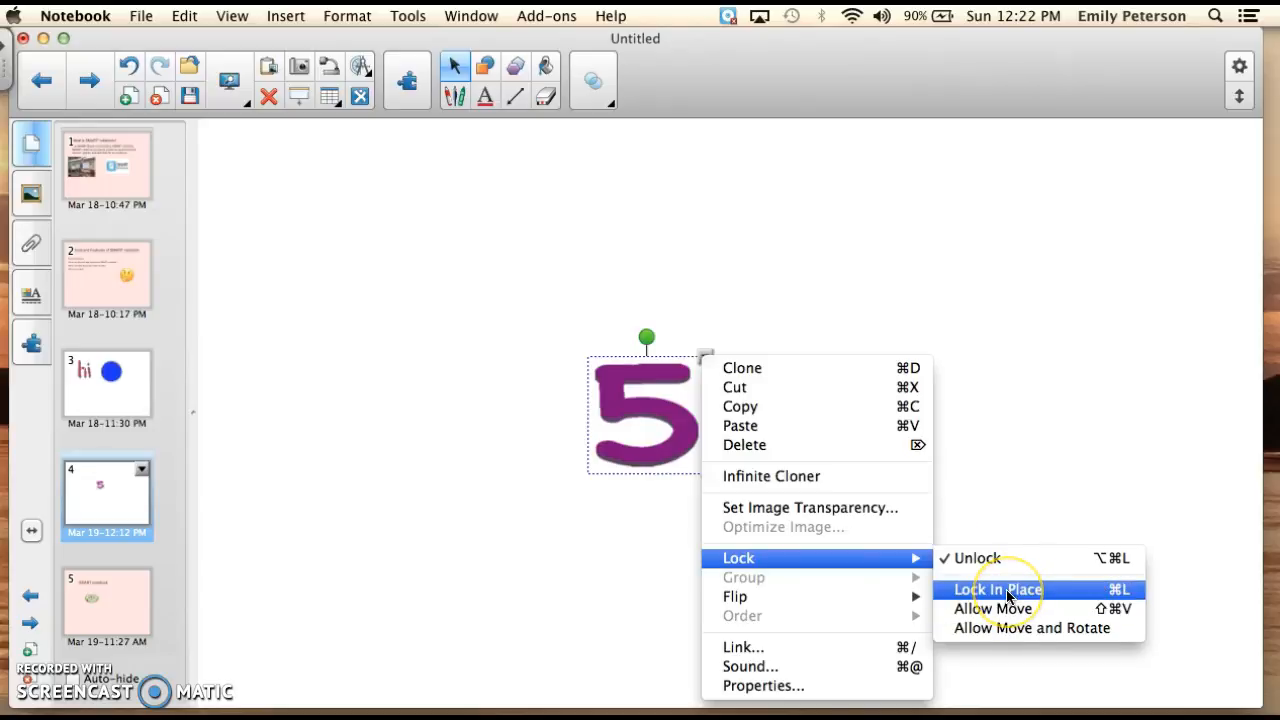
{"action": "left_click", "coordinate": [1007, 591]}
Try to move the locked purple 5 across the page, and unlock it.
{"action": "mouse_move", "coordinate": [638, 376]}
{"action": "left_mouse_down"}
{"action": "mouse_move", "coordinate": [638, 237]}
{"action": "mouse_move", "coordinate": [480, 345]}
{"action": "mouse_move", "coordinate": [620, 375]}
{"action": "mouse_move", "coordinate": [884, 222]}
{"action": "left_mouse_up"}
{"action": "left_click_drag", "start_coordinate": [609, 407], "coordinate": [495, 368]}
{"action": "left_click", "coordinate": [600, 366]}
{"action": "left_click", "coordinate": [703, 356]}
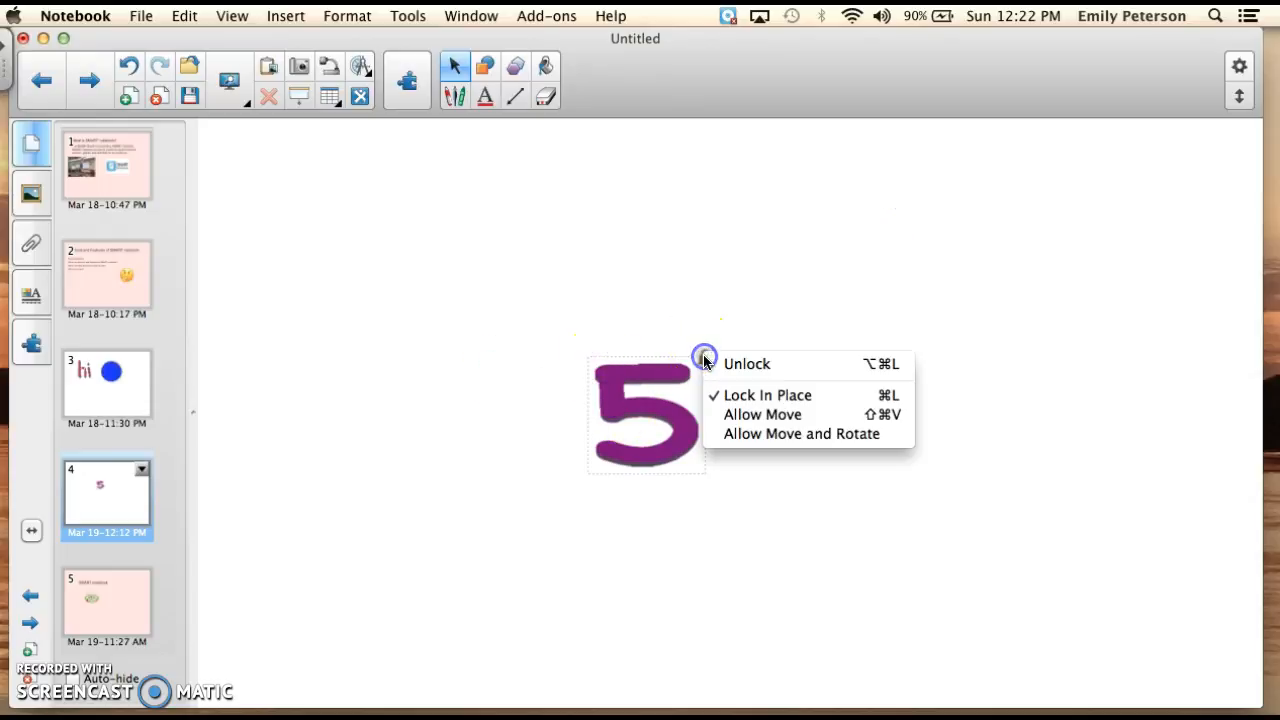
{"action": "left_click", "coordinate": [741, 364]}
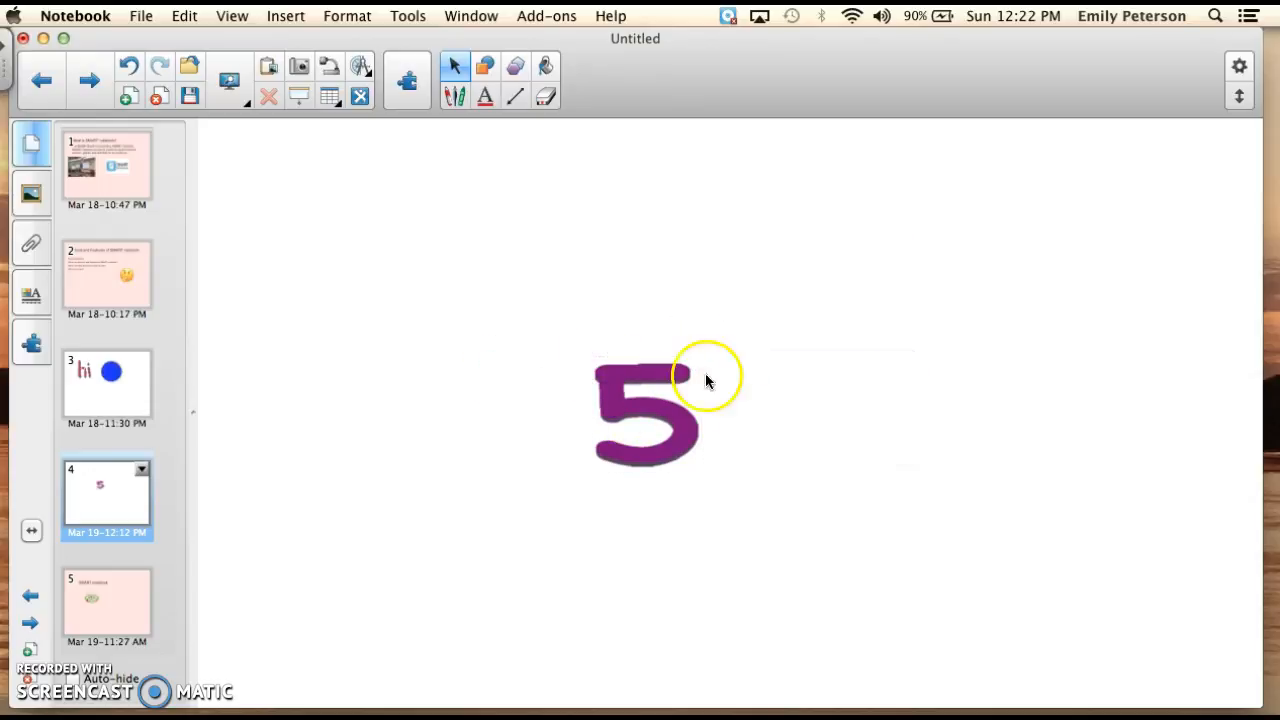
Flip the purple 5 left/right, and flip it left/right again to restore its orientation.
{"action": "left_click", "coordinate": [640, 383]}
{"action": "left_click", "coordinate": [704, 357]}
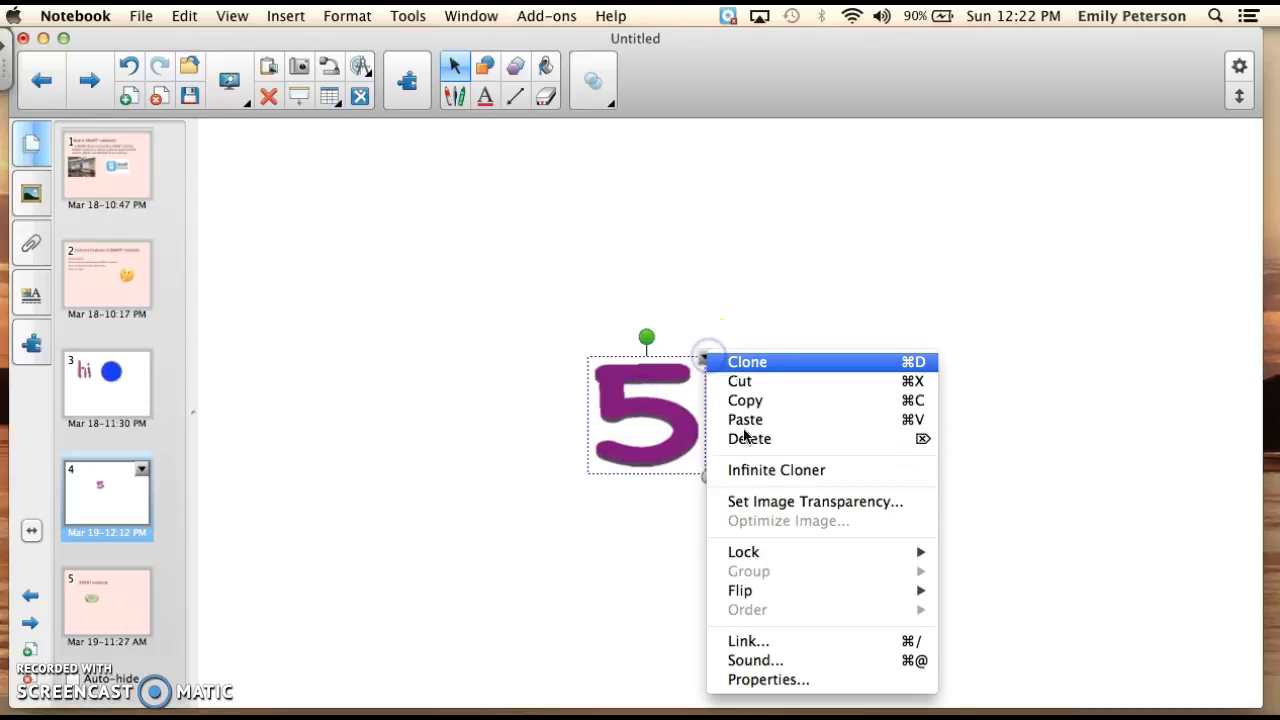
{"action": "mouse_move", "coordinate": [738, 590]}
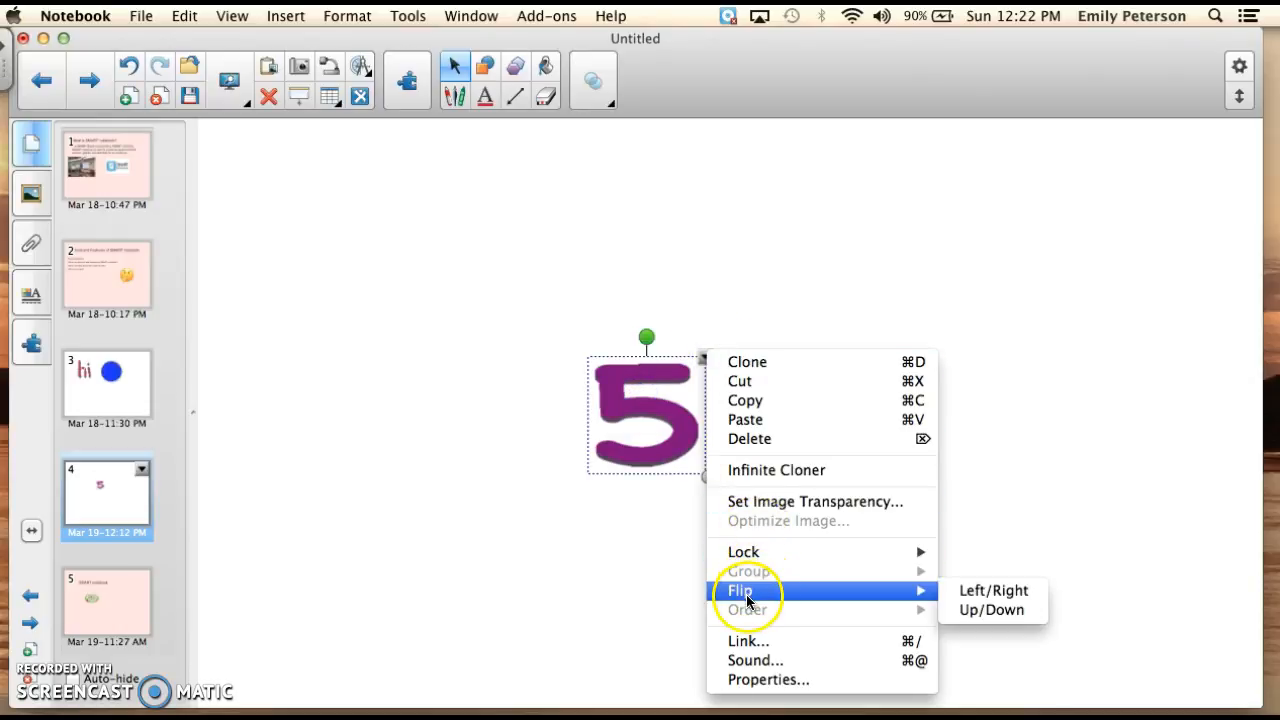
{"action": "left_click", "coordinate": [986, 591]}
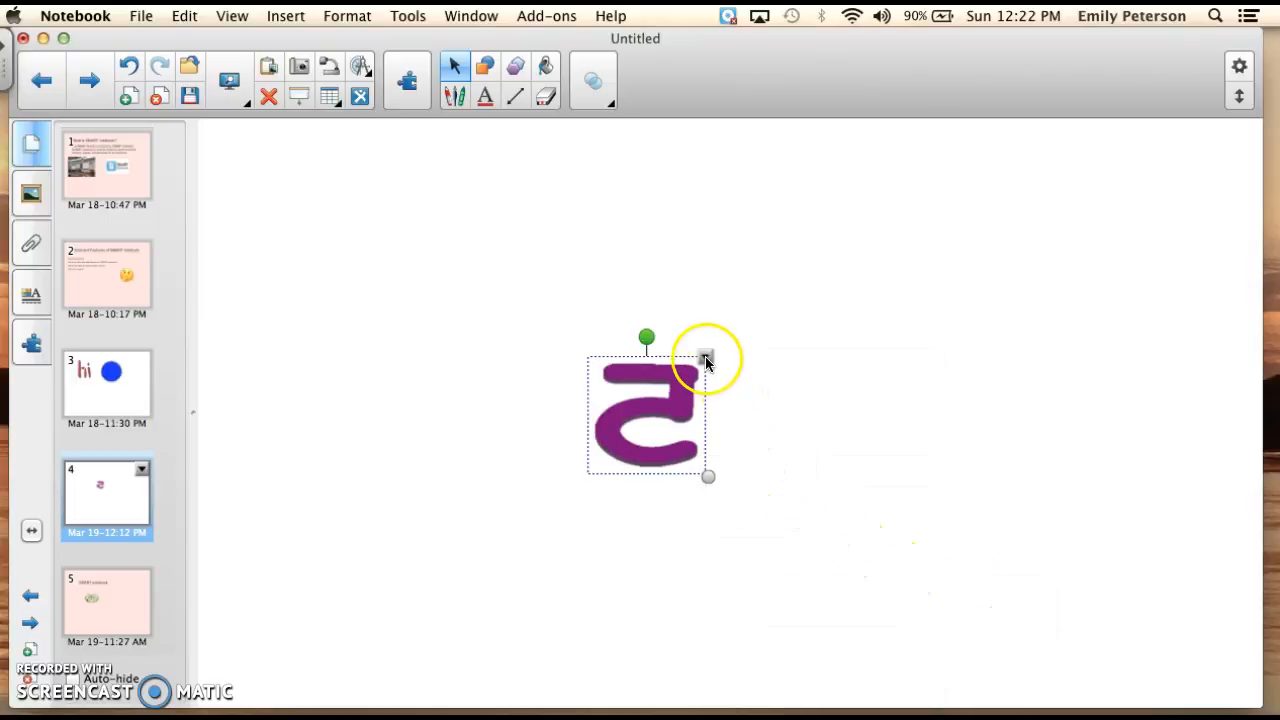
{"action": "left_click", "coordinate": [706, 362]}
{"action": "mouse_move", "coordinate": [808, 594]}
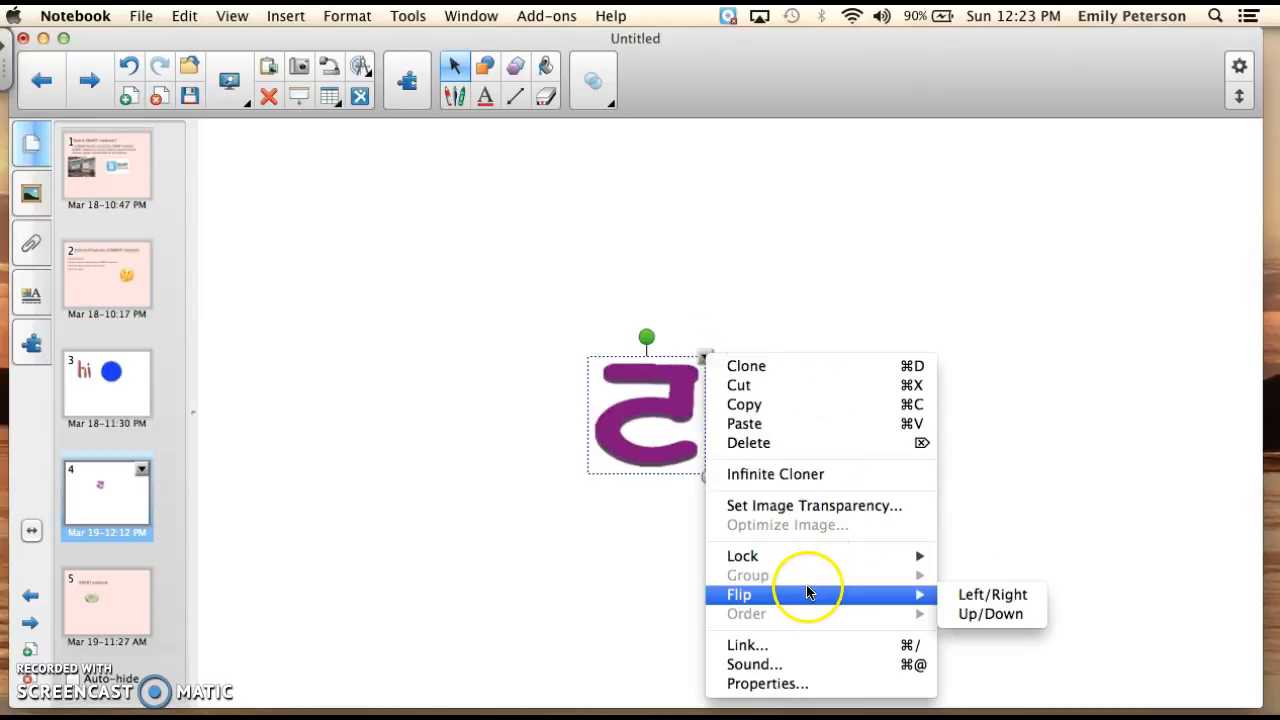
{"action": "left_click", "coordinate": [976, 598]}
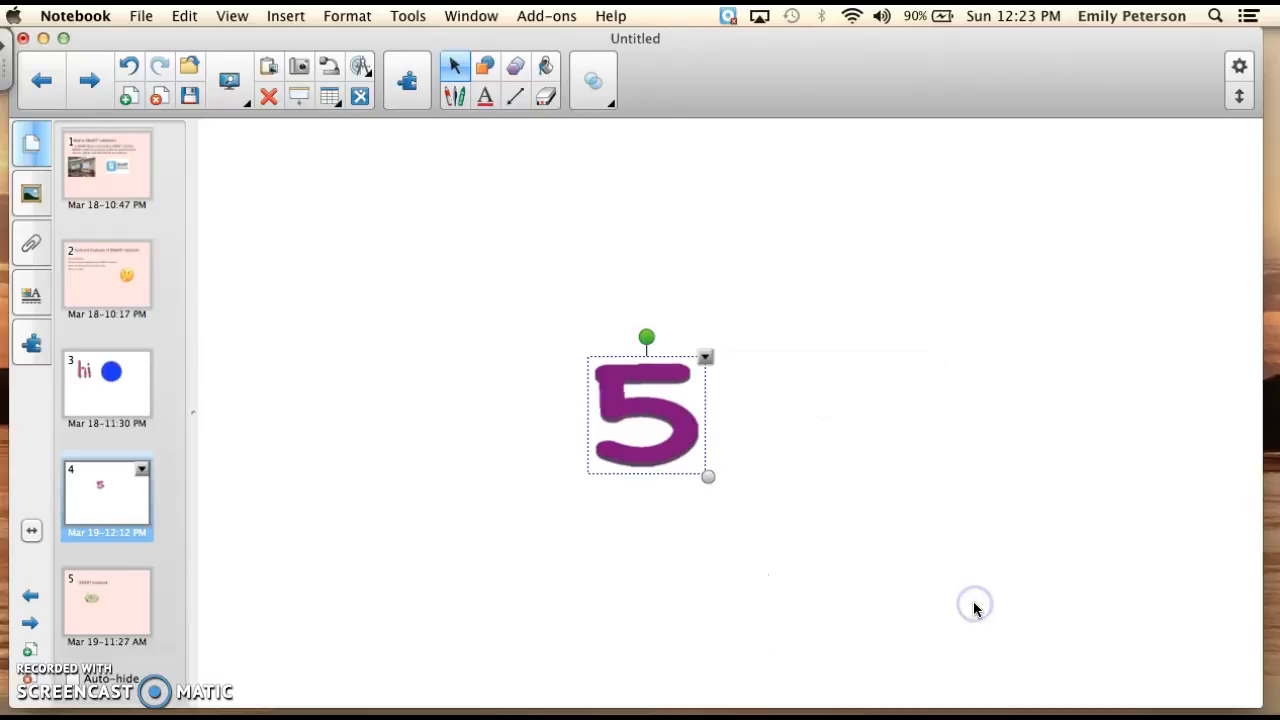
Record a sound clip of about 5 seconds for the purple 5 and attach it, set to play from the corner icon.
{"action": "left_click", "coordinate": [706, 358]}
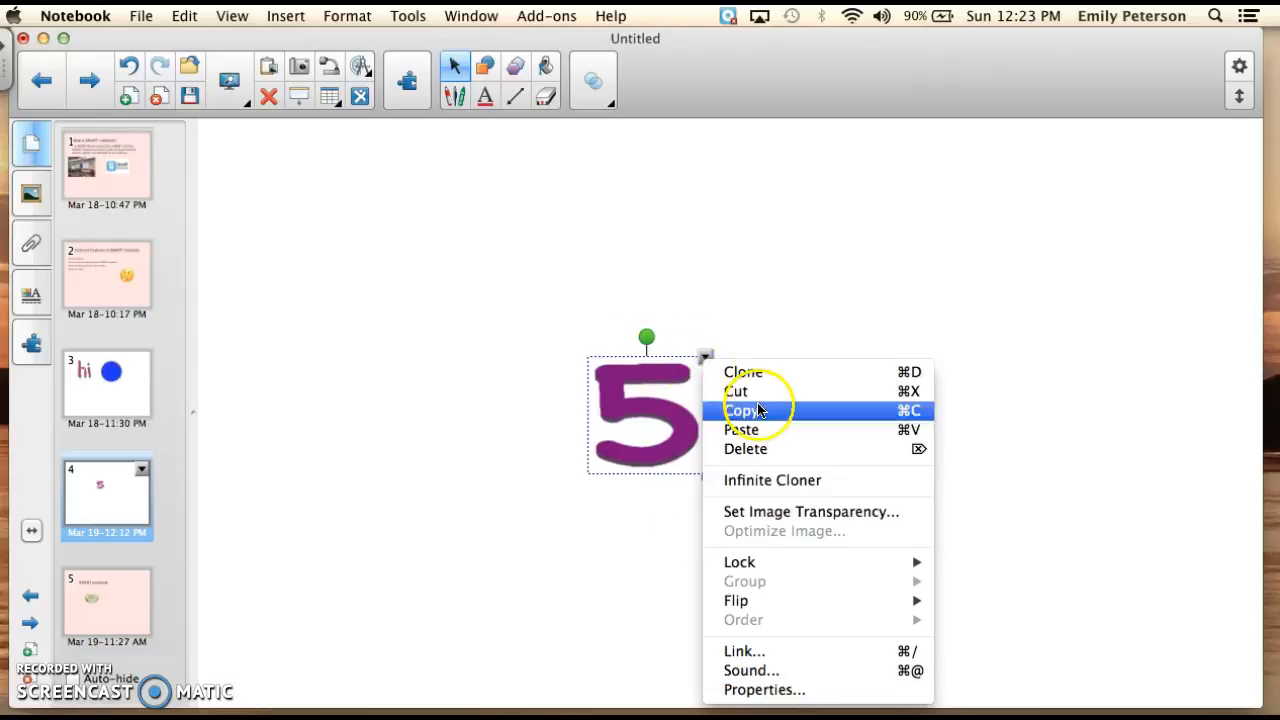
{"action": "left_click", "coordinate": [751, 670]}
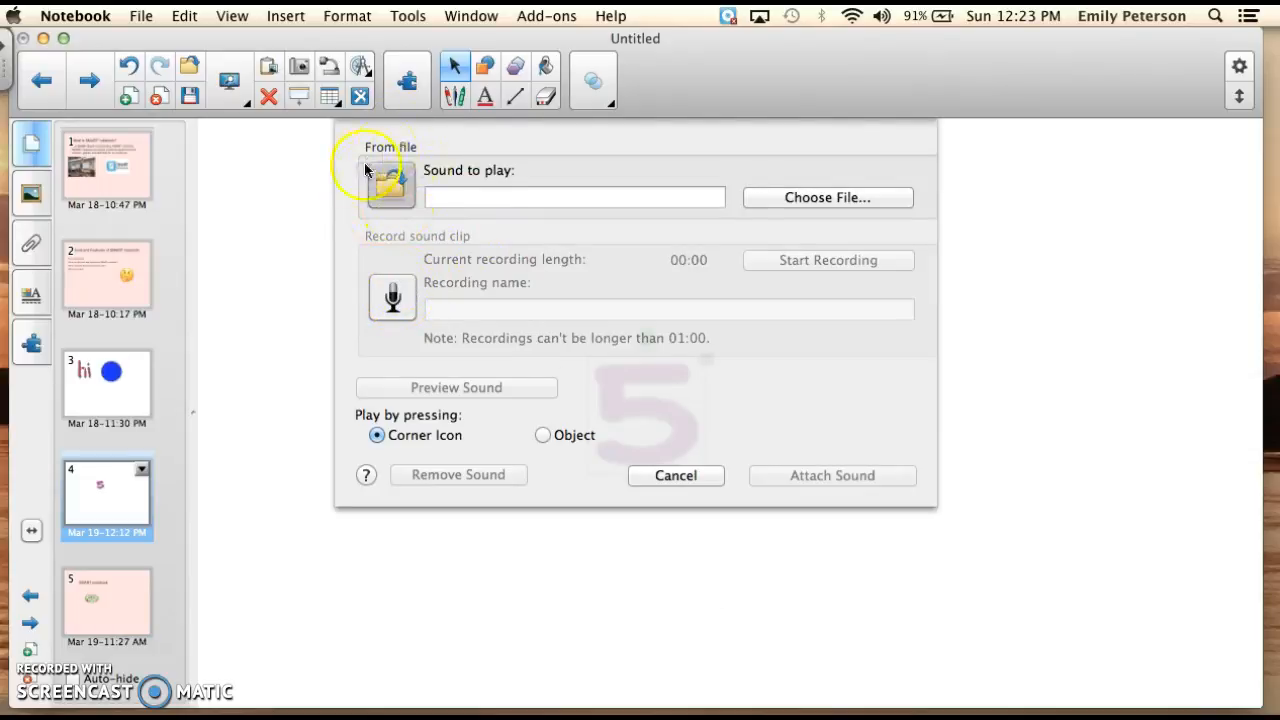
{"action": "left_click", "coordinate": [392, 296]}
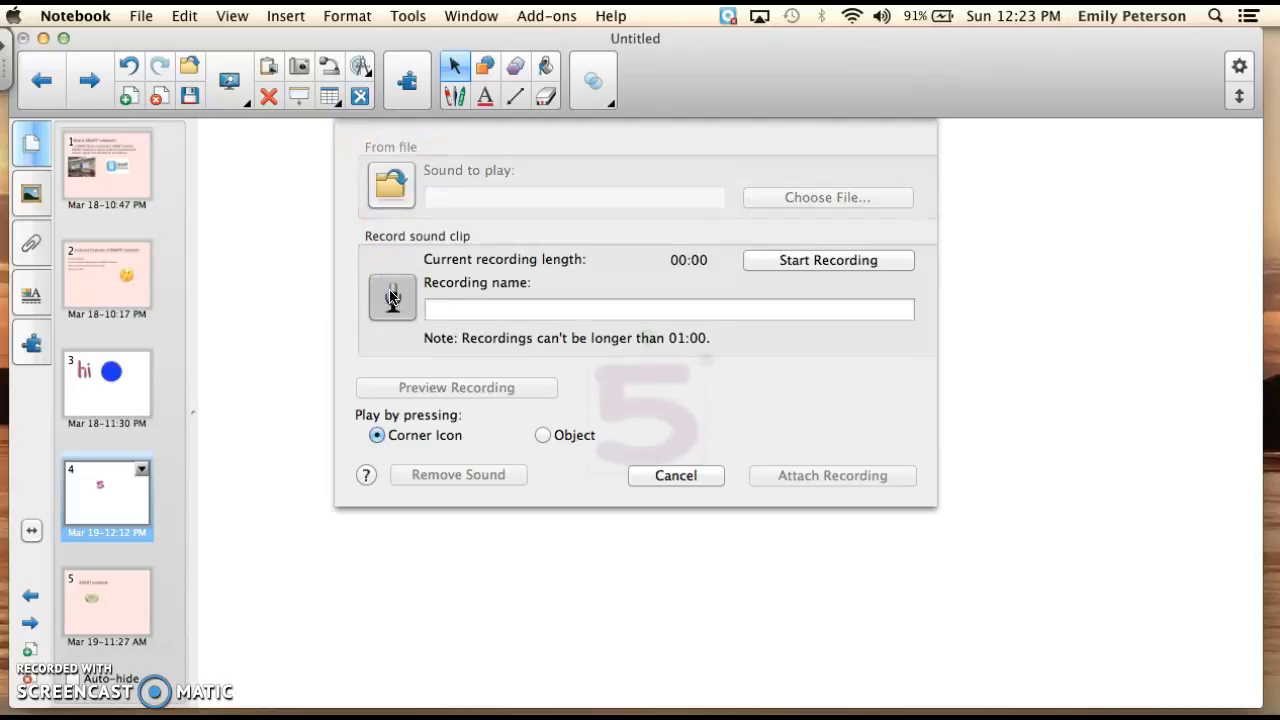
{"action": "left_click", "coordinate": [390, 182]}
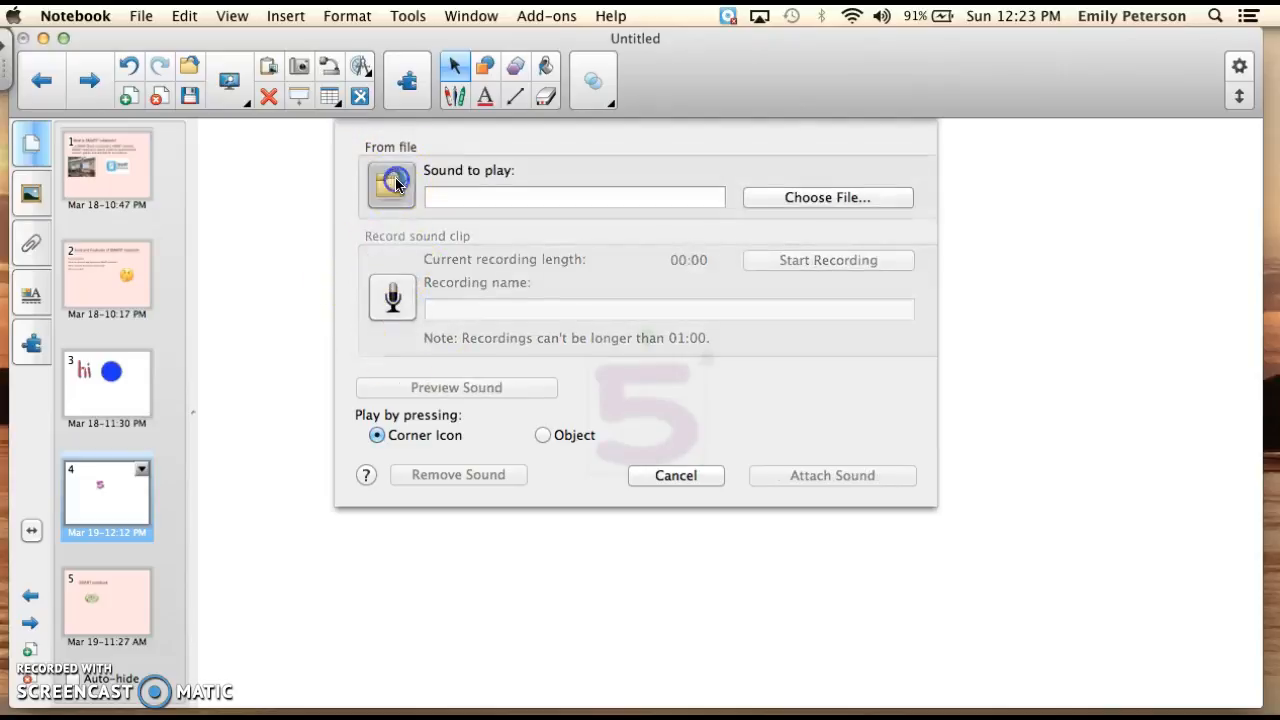
{"action": "left_click", "coordinate": [396, 288]}
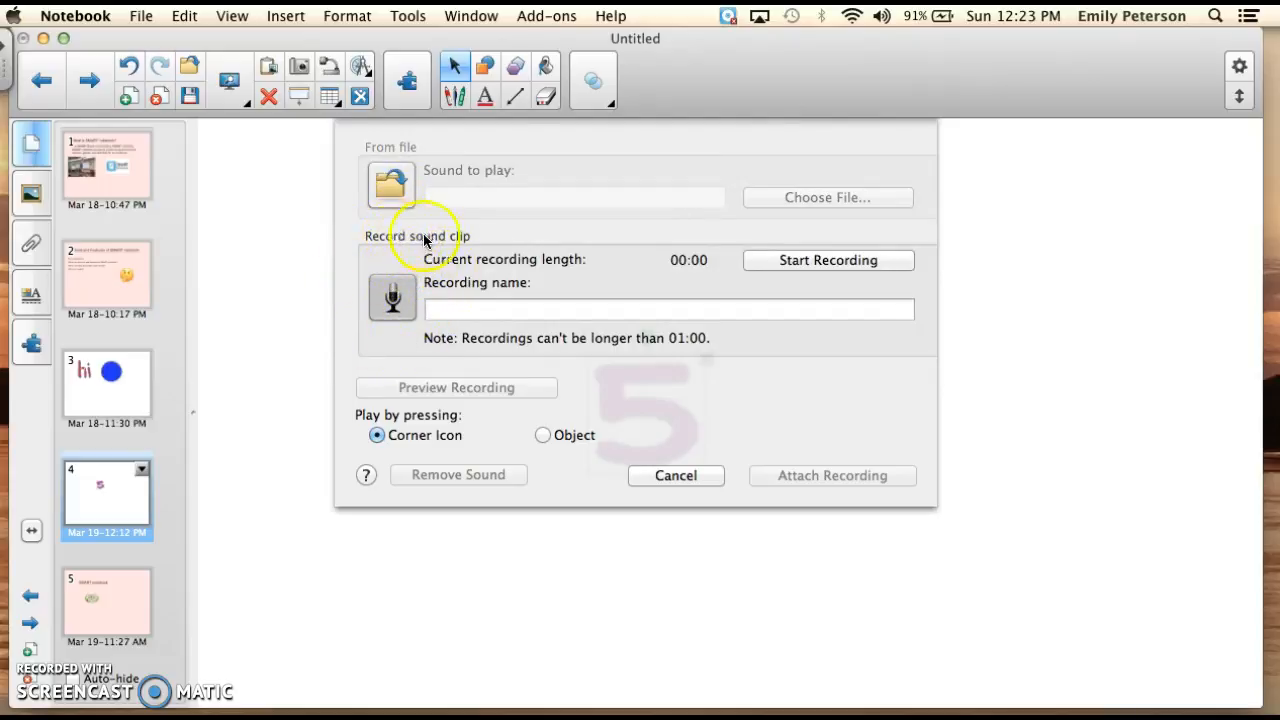
{"action": "left_click", "coordinate": [858, 262]}
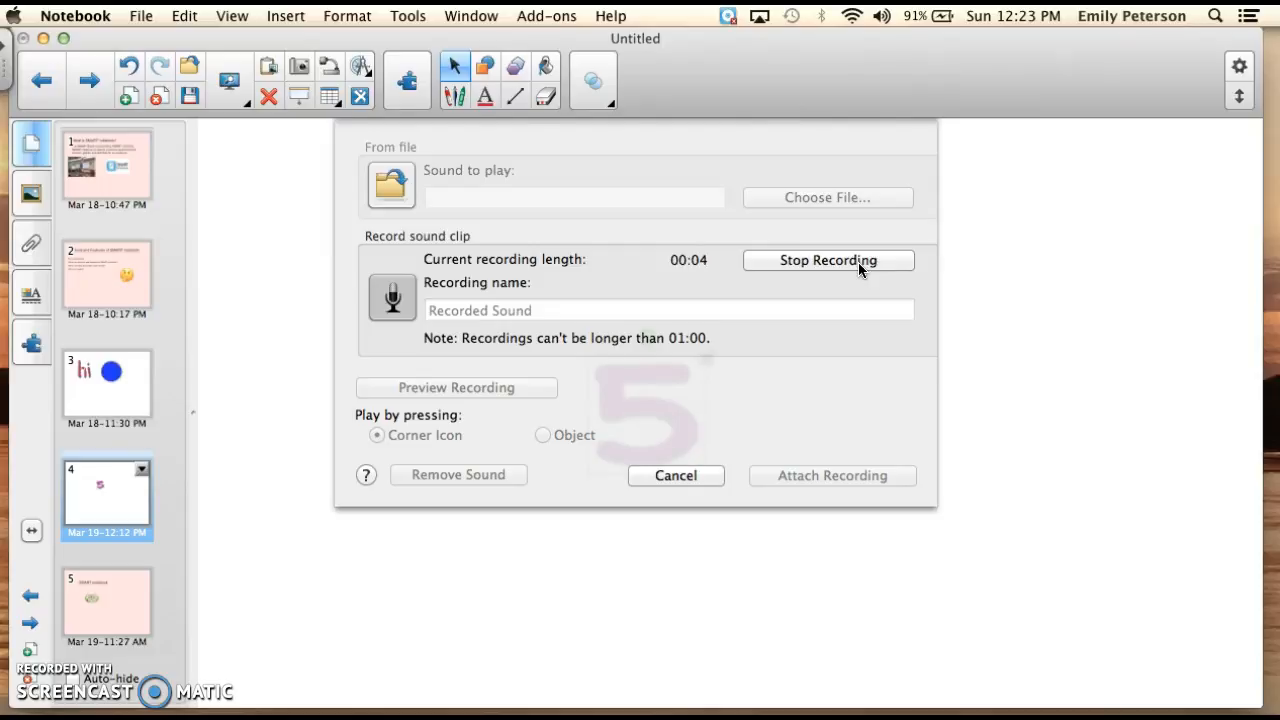
{"action": "left_click", "coordinate": [858, 262]}
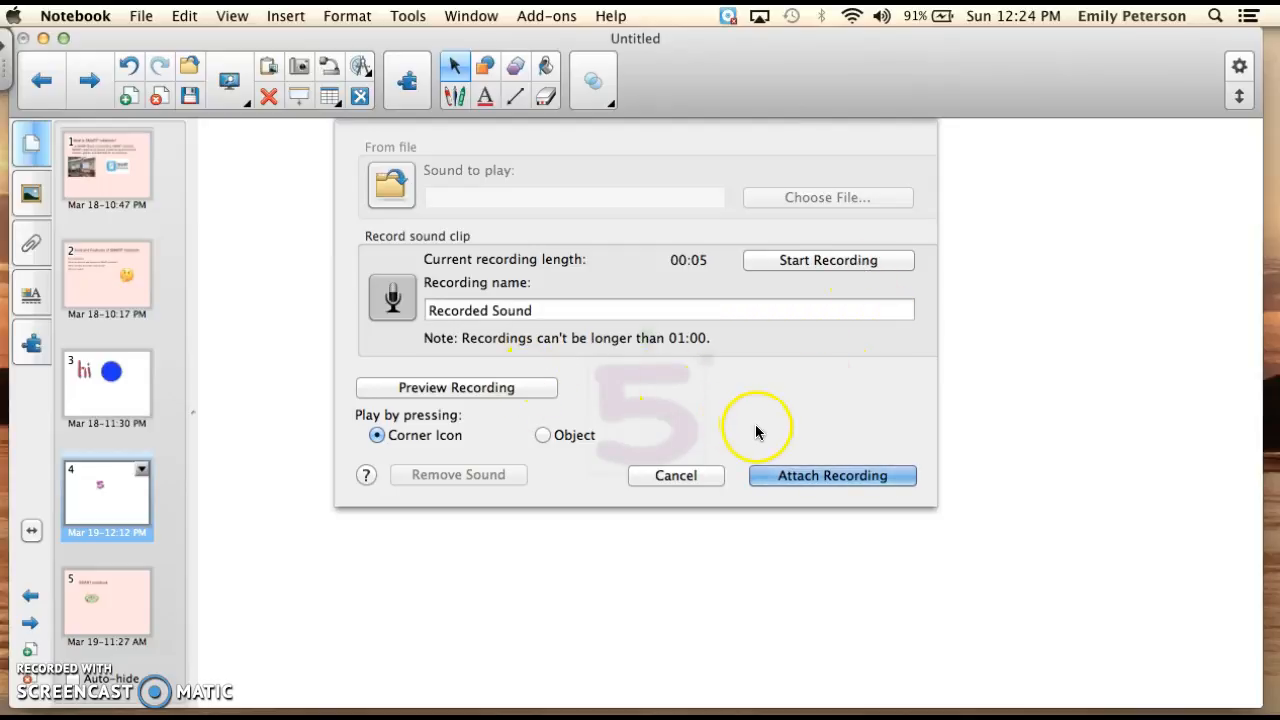
{"action": "left_click", "coordinate": [796, 476]}
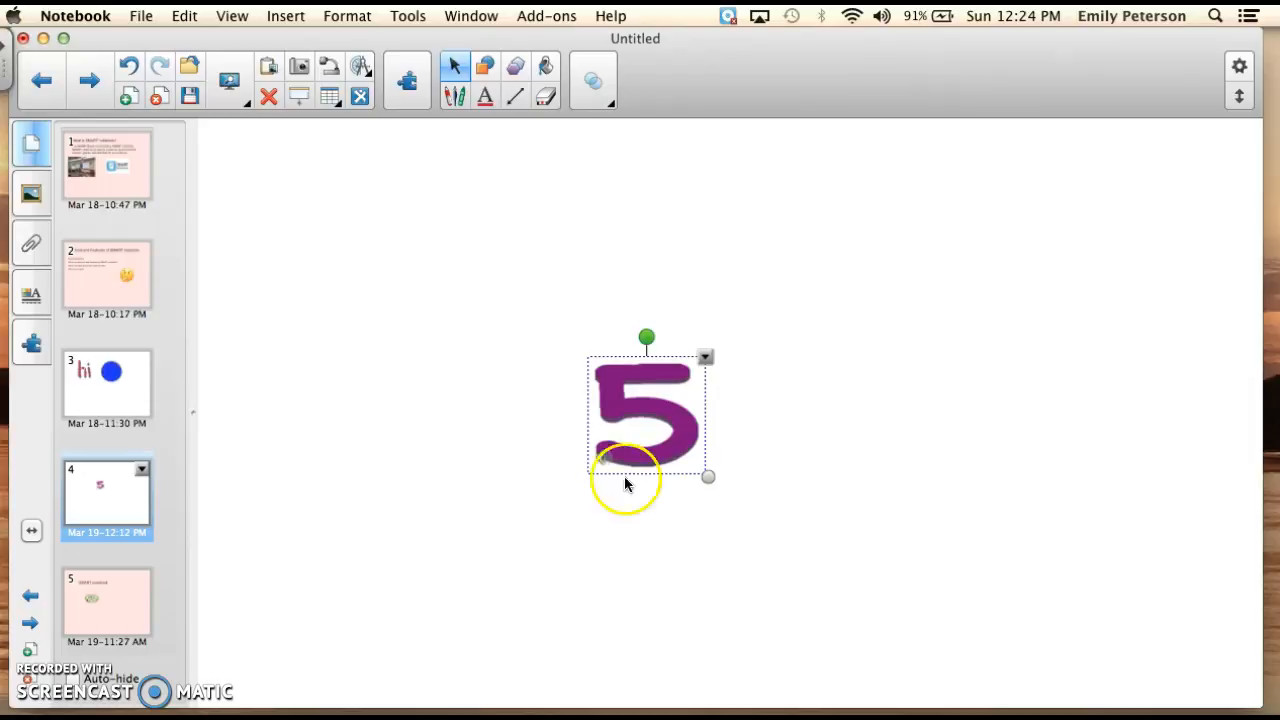
{"action": "left_click", "coordinate": [705, 357]}
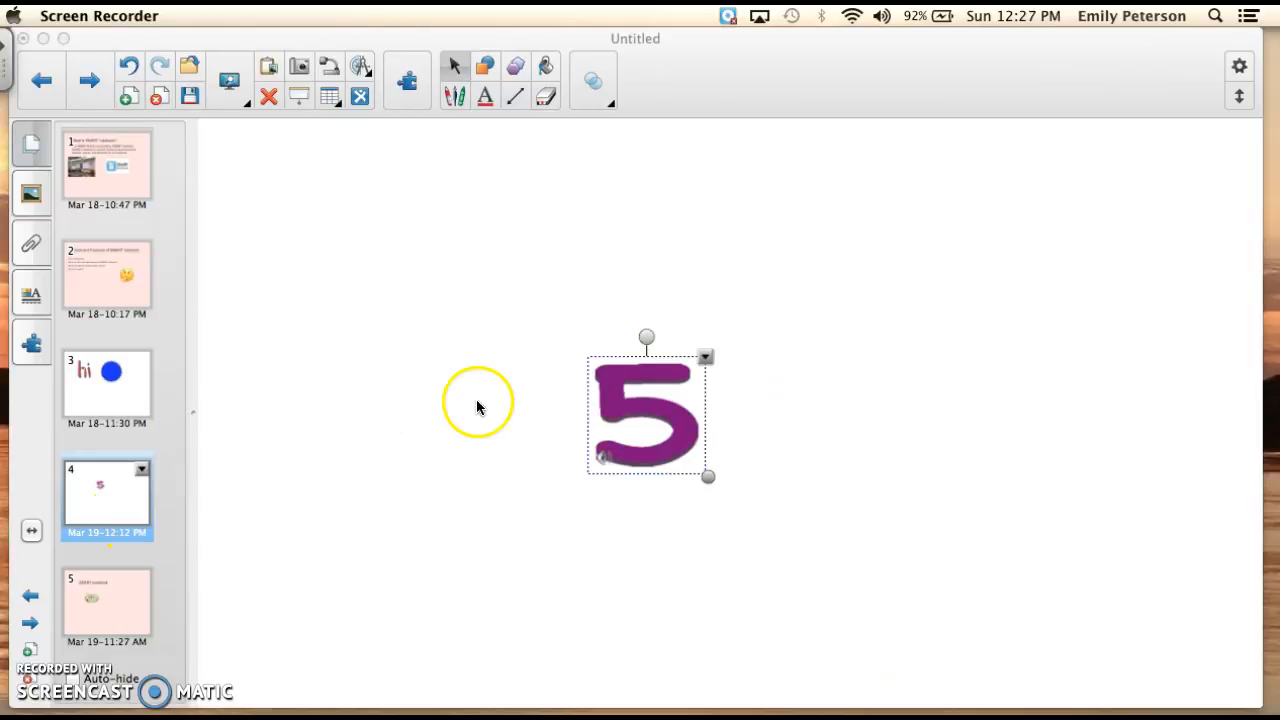
{"action": "left_click", "coordinate": [863, 149]}
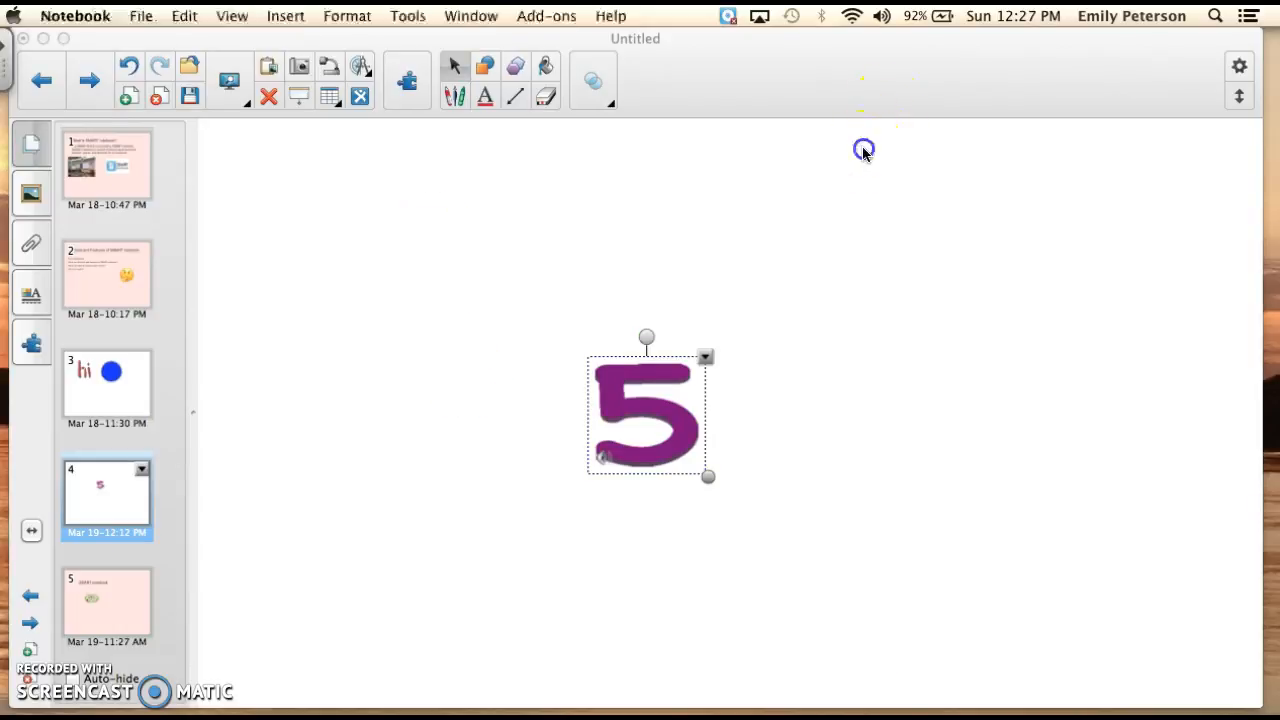
{"action": "mouse_move", "coordinate": [802, 51]}
{"action": "left_mouse_down"}
{"action": "mouse_move", "coordinate": [803, 86]}
{"action": "mouse_move", "coordinate": [802, 53]}
{"action": "left_mouse_up"}
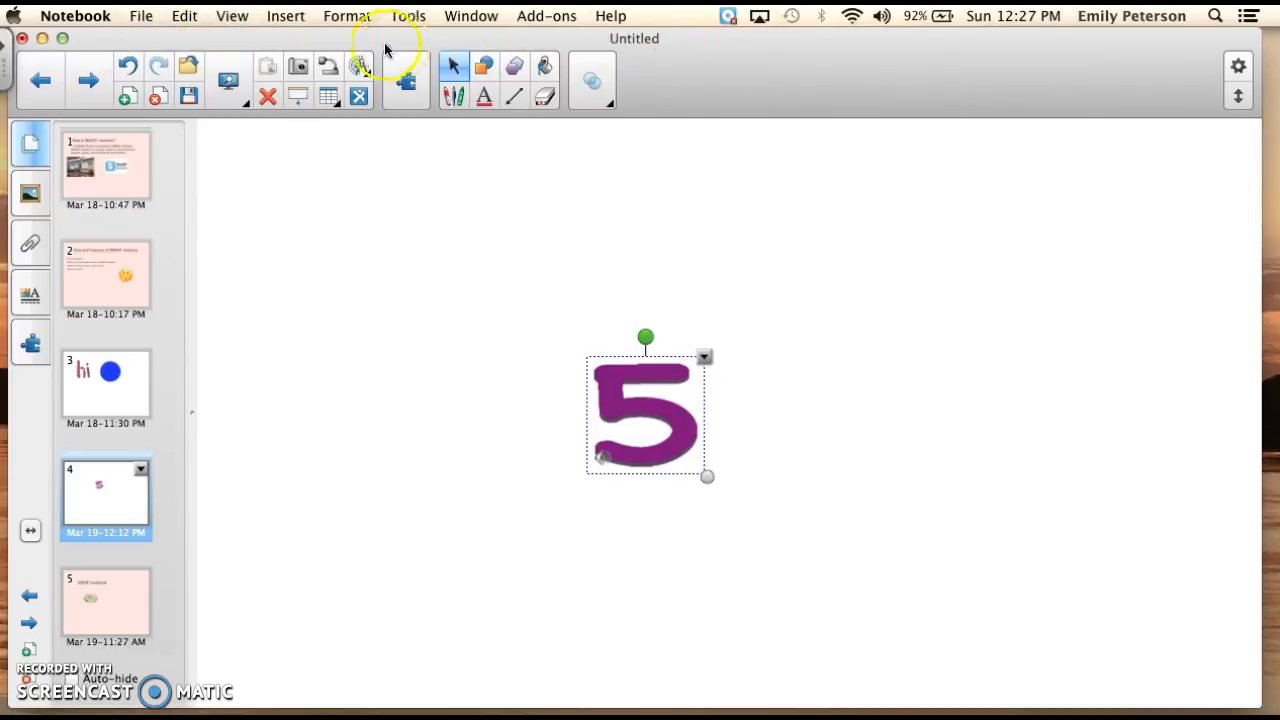
Review the available commands for editing, inserting content, drawing tools and managing add-ons.
{"action": "left_click", "coordinate": [140, 16]}
{"action": "mouse_move", "coordinate": [174, 18]}
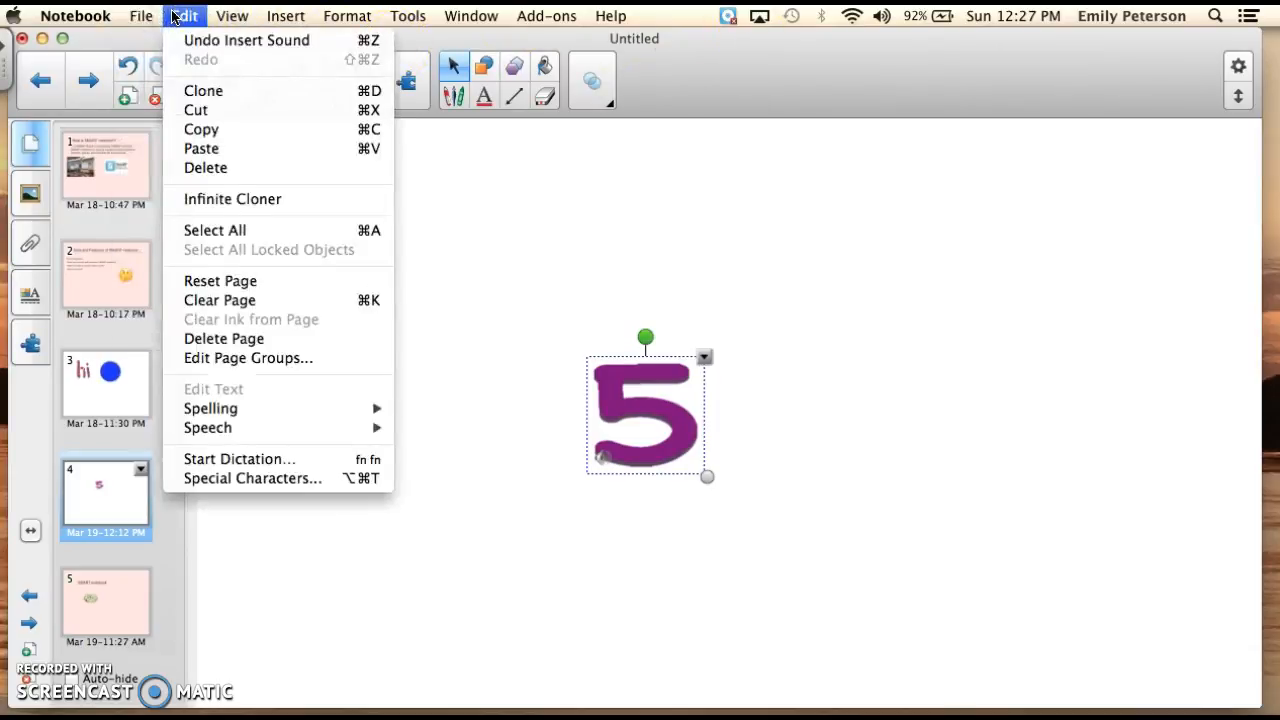
{"action": "left_click", "coordinate": [220, 14]}
{"action": "mouse_move", "coordinate": [276, 18]}
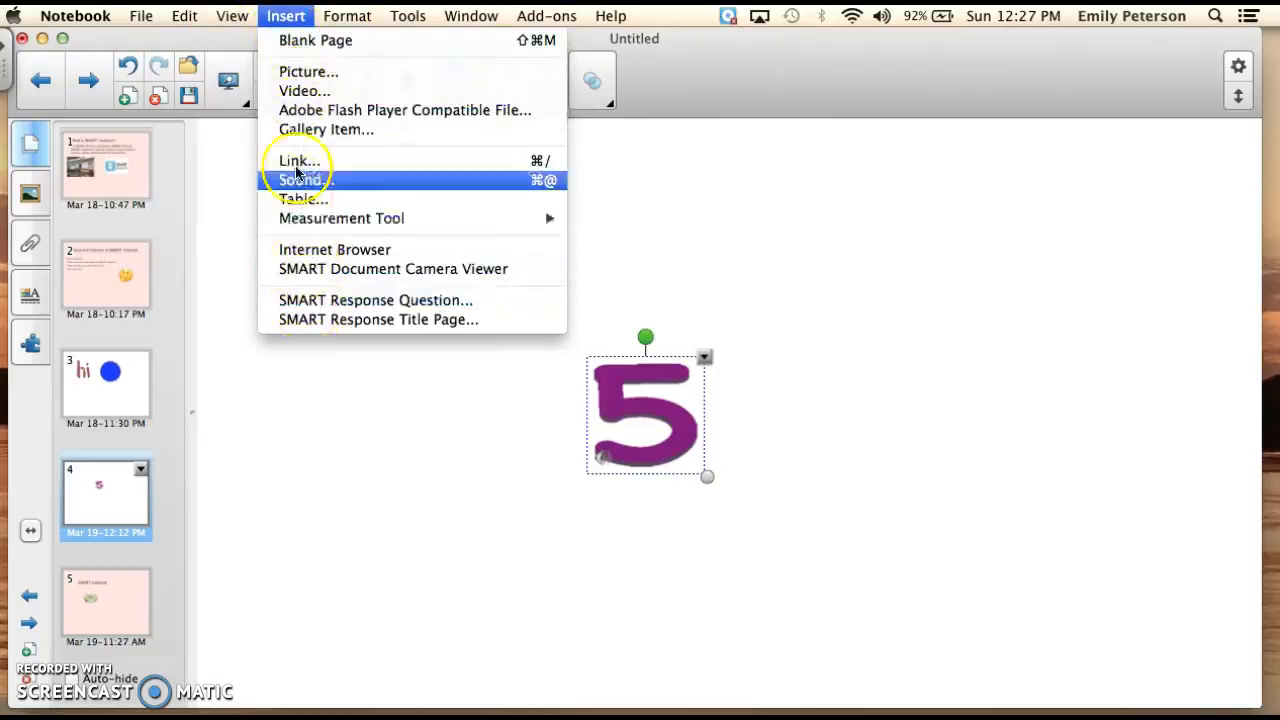
{"action": "mouse_move", "coordinate": [399, 14]}
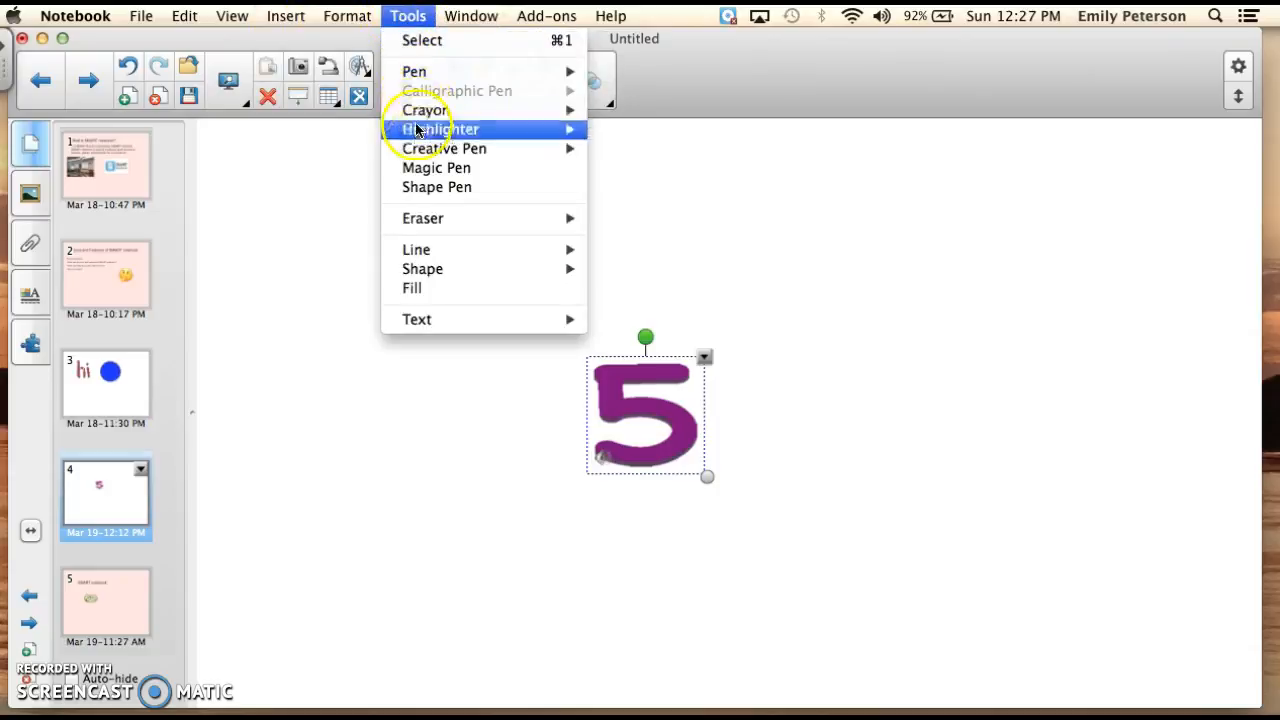
{"action": "mouse_move", "coordinate": [536, 30]}
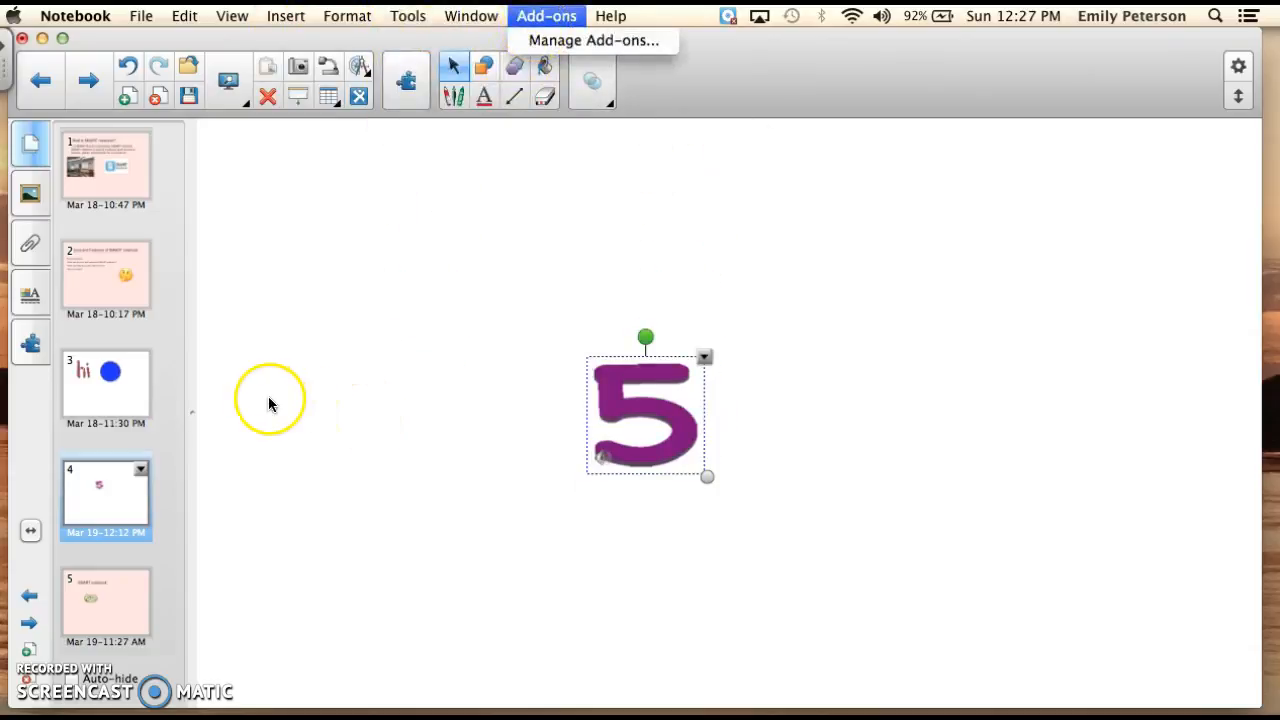
Review the focus questions on page 2 and return to page 4 with the purple 5.
{"action": "left_click", "coordinate": [28, 193]}
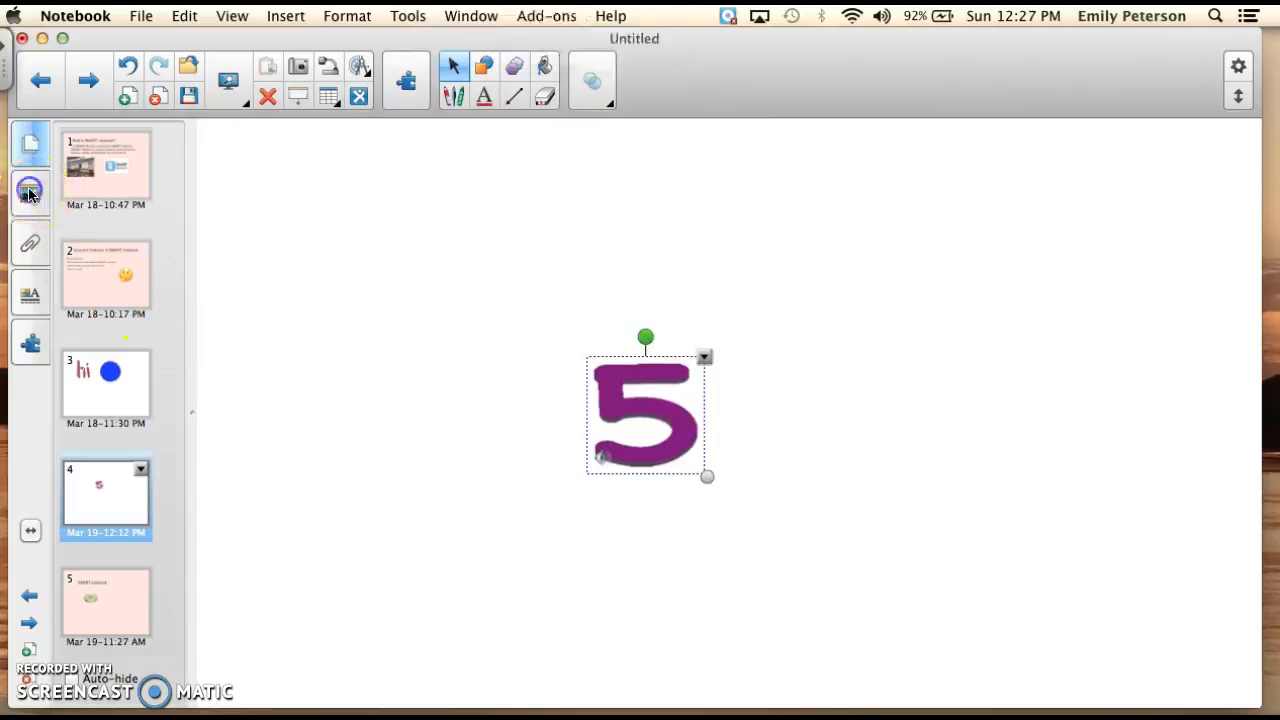
{"action": "left_click", "coordinate": [29, 146]}
{"action": "left_click", "coordinate": [101, 278]}
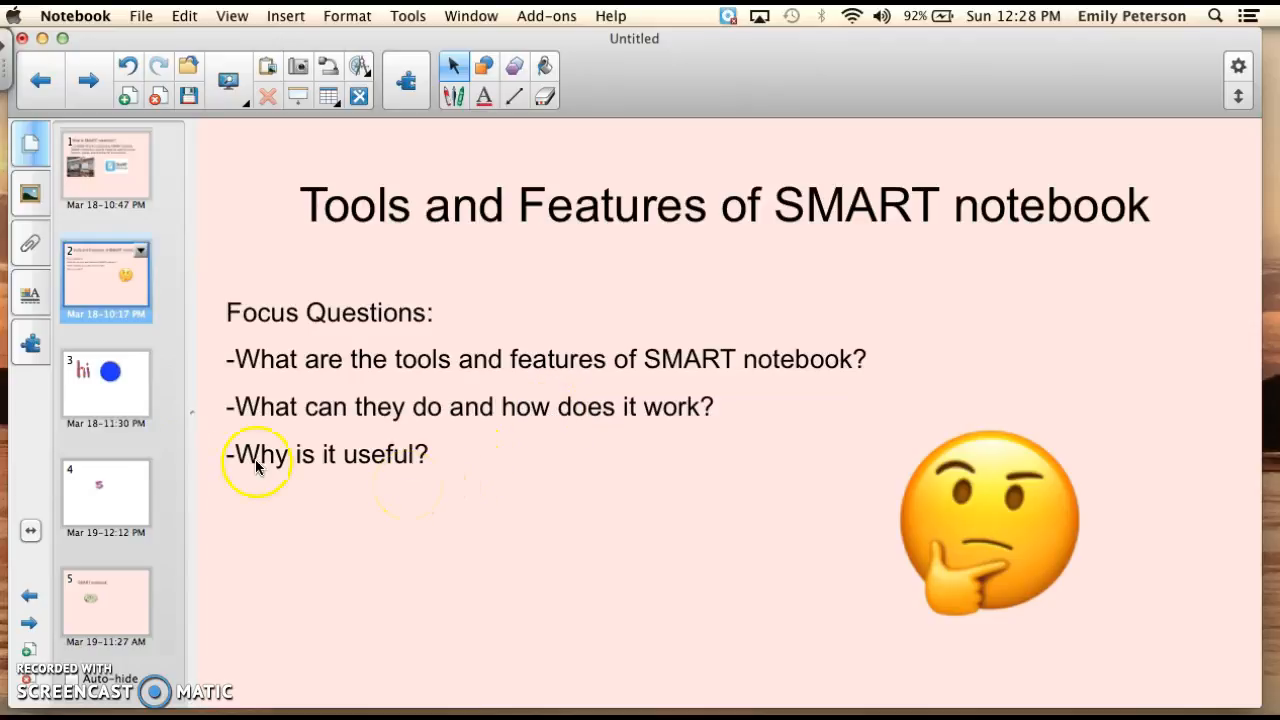
{"action": "left_click", "coordinate": [100, 505]}
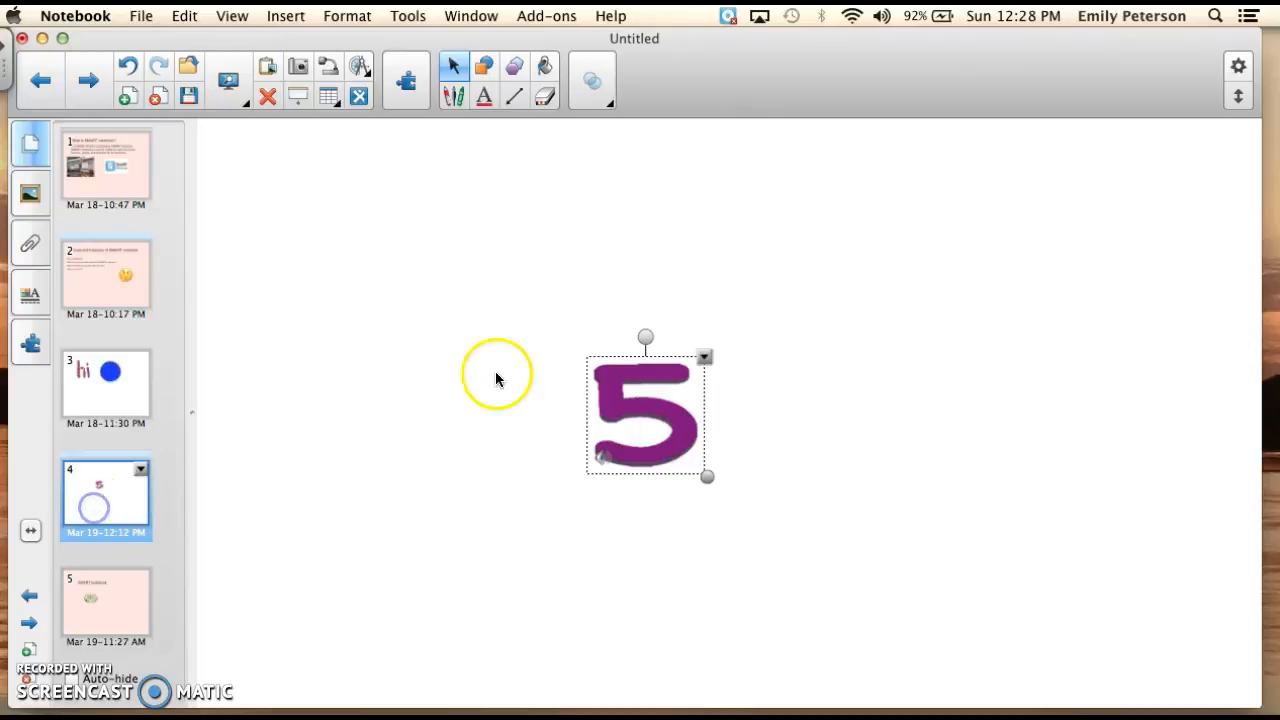
Show the purple 5's object options and its available locking choices.
{"action": "left_click", "coordinate": [704, 357]}
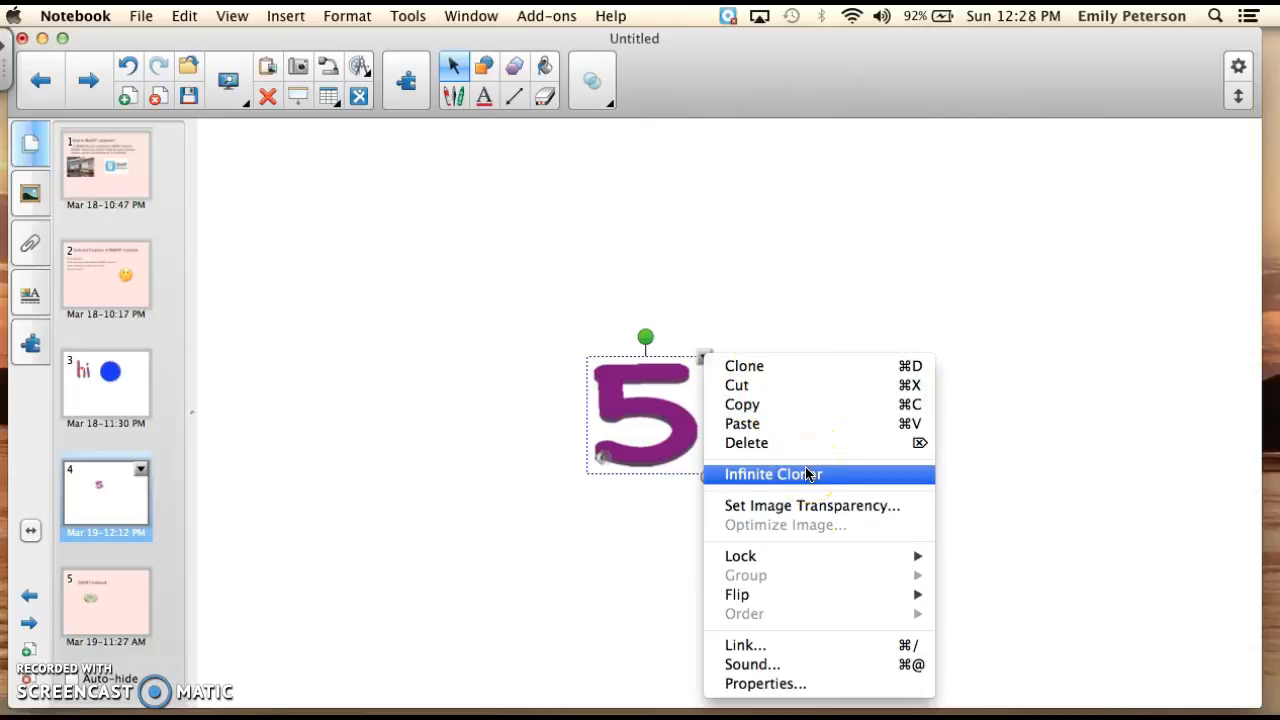
{"action": "mouse_move", "coordinate": [778, 560]}
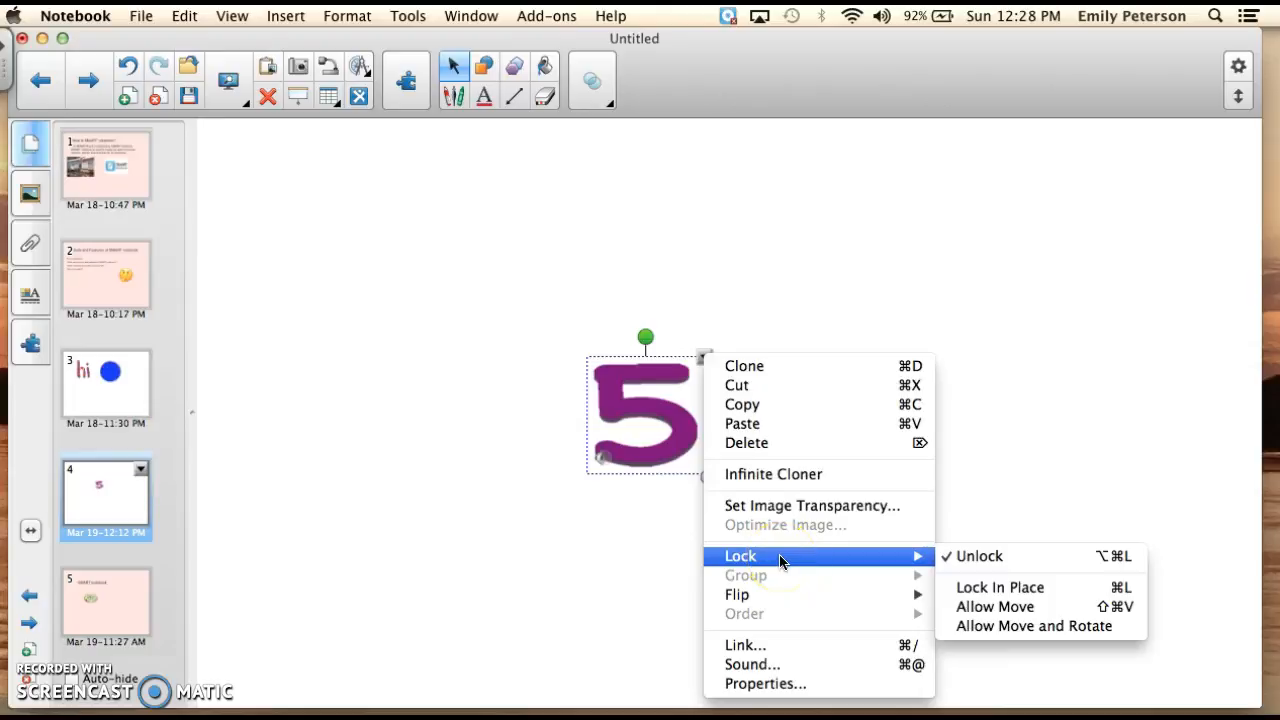